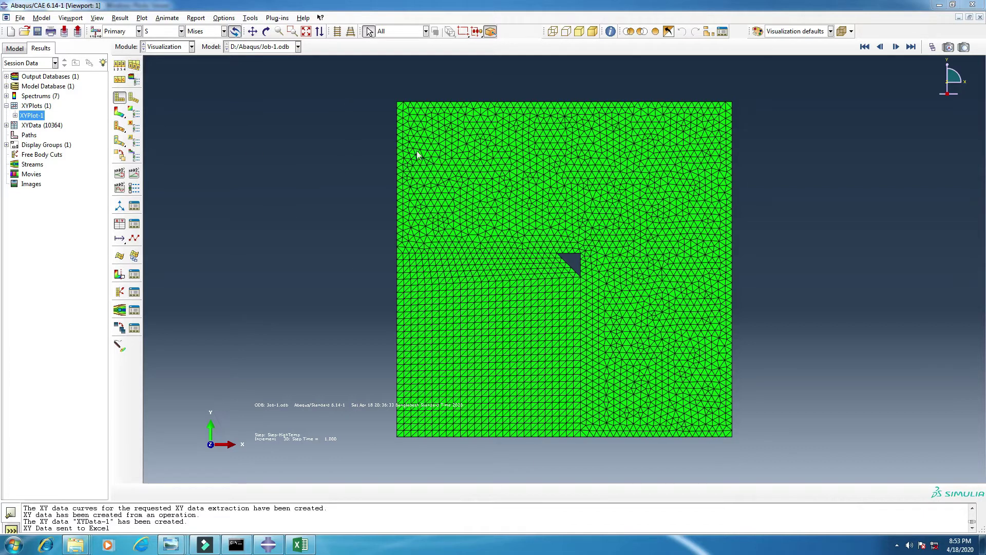
# Step: In the Visualization module, show the deformed plate with a banded S Mises stress contour
pyautogui.click(157, 46)
pyautogui.click(172, 145)
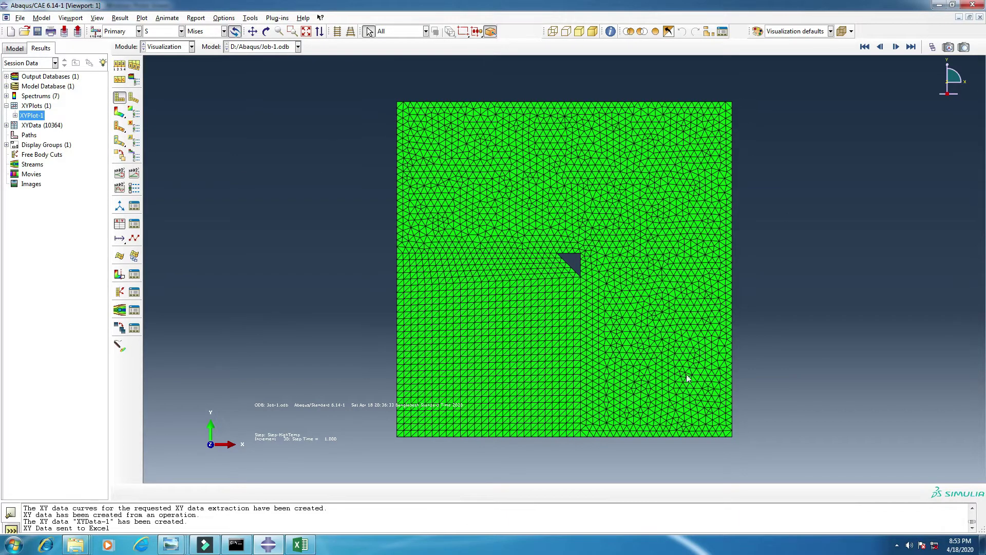
pyautogui.click(134, 98)
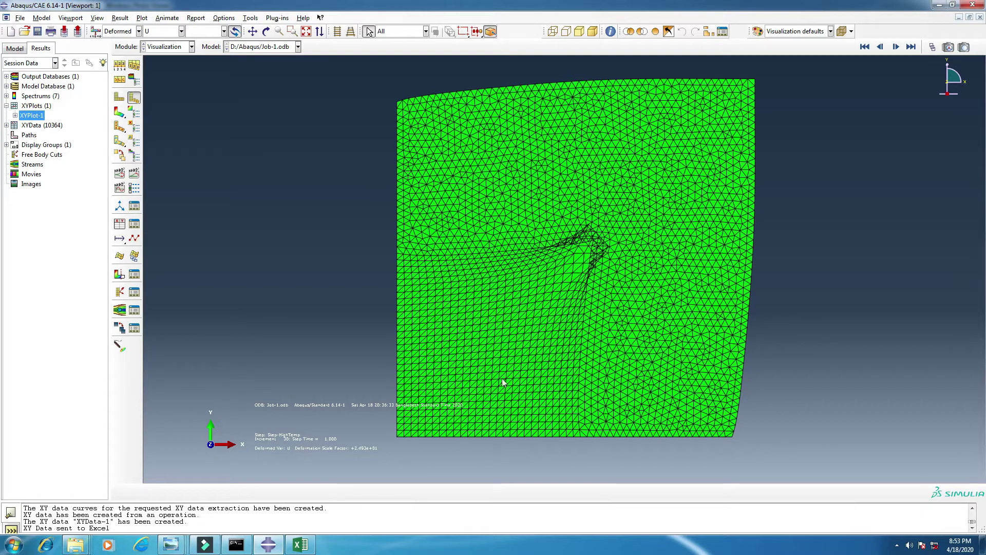
pyautogui.click(119, 114)
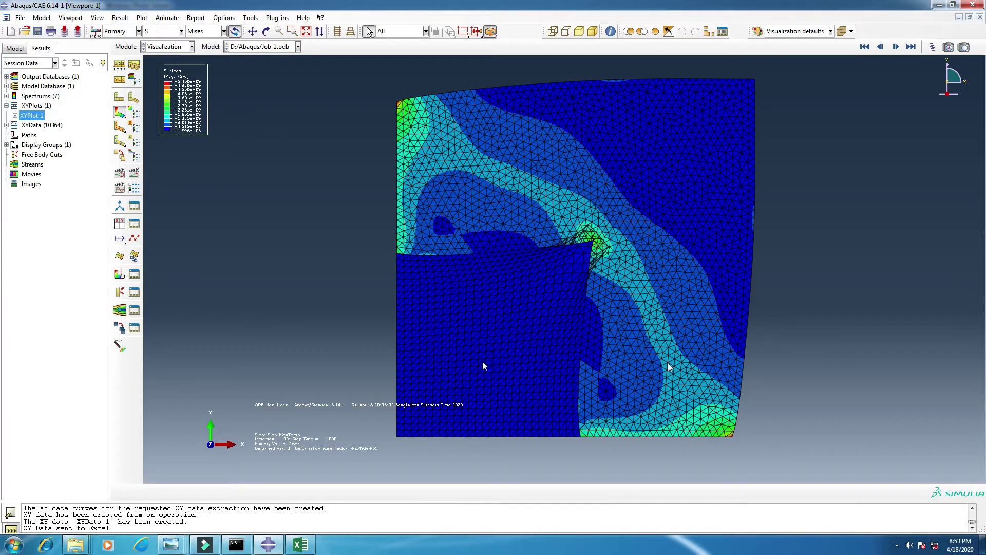
pyautogui.click(164, 31)
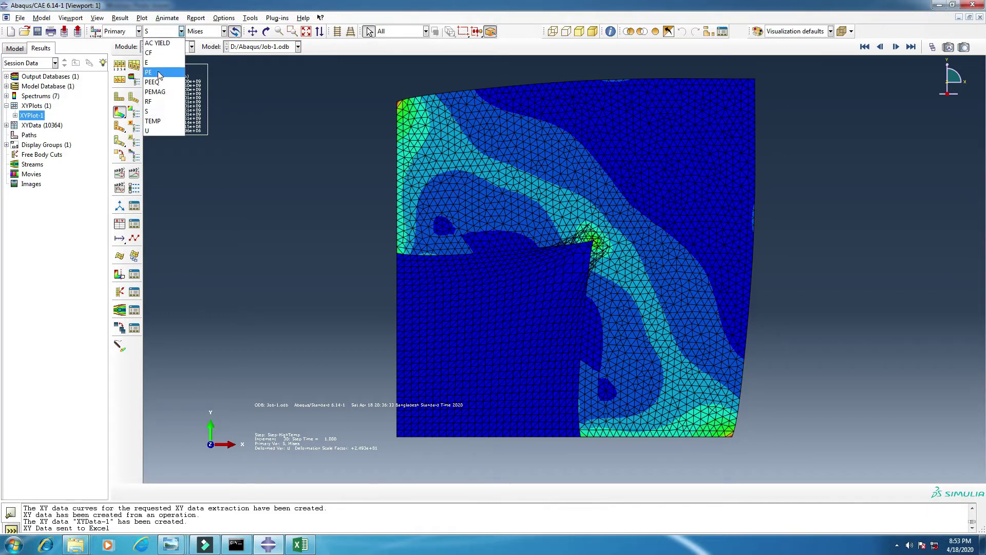
pyautogui.click(149, 130)
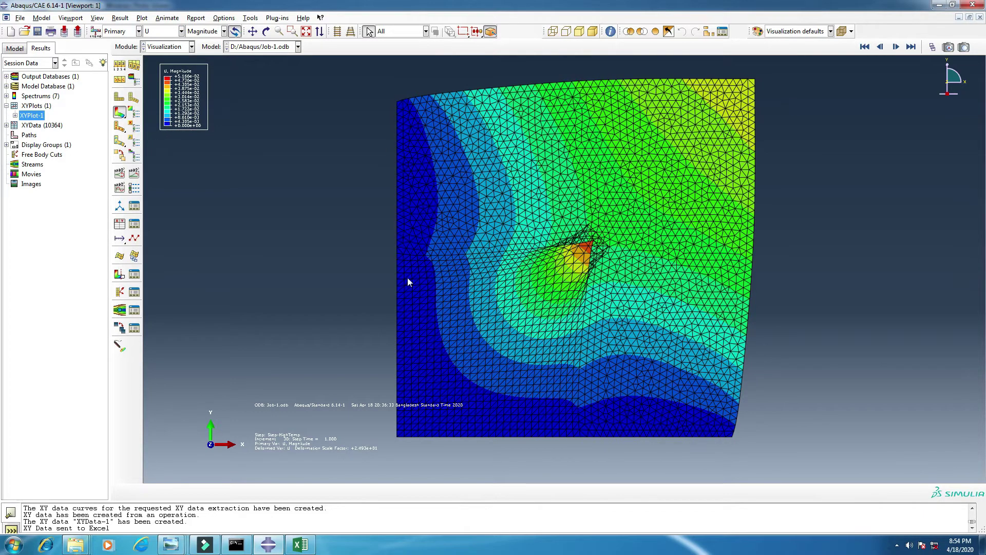
pyautogui.click(164, 47)
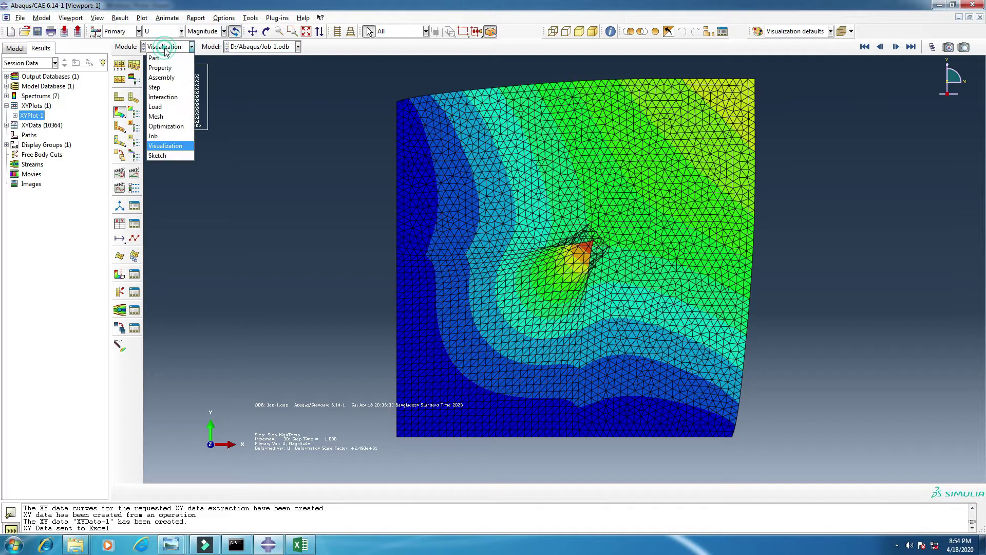
pyautogui.click(165, 47)
pyautogui.click(163, 31)
pyautogui.click(159, 113)
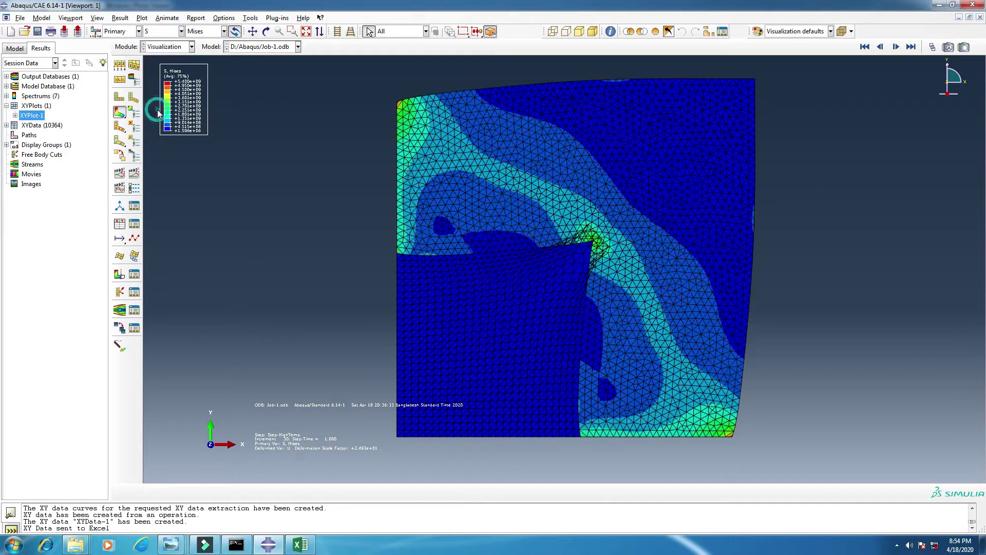
pyautogui.click(121, 116)
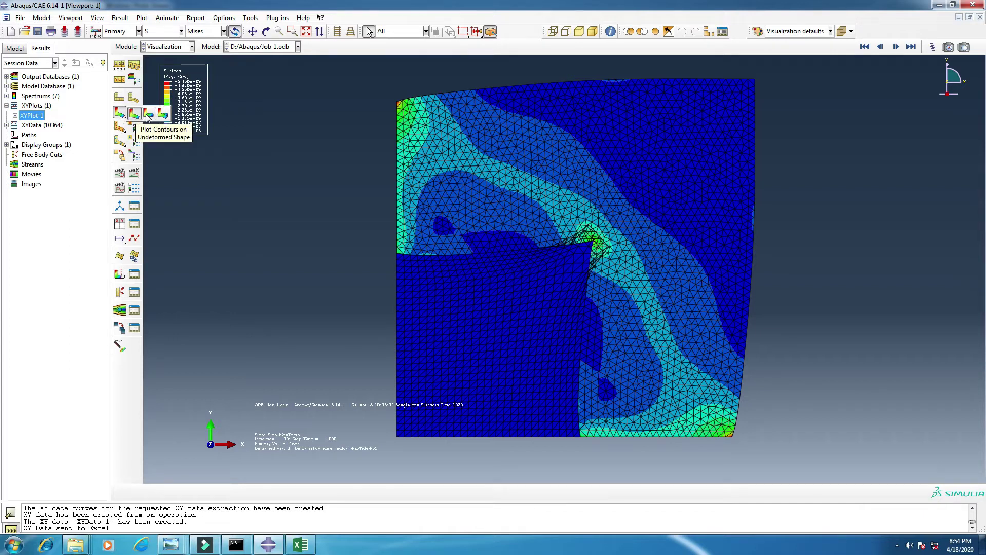
pyautogui.click(147, 115)
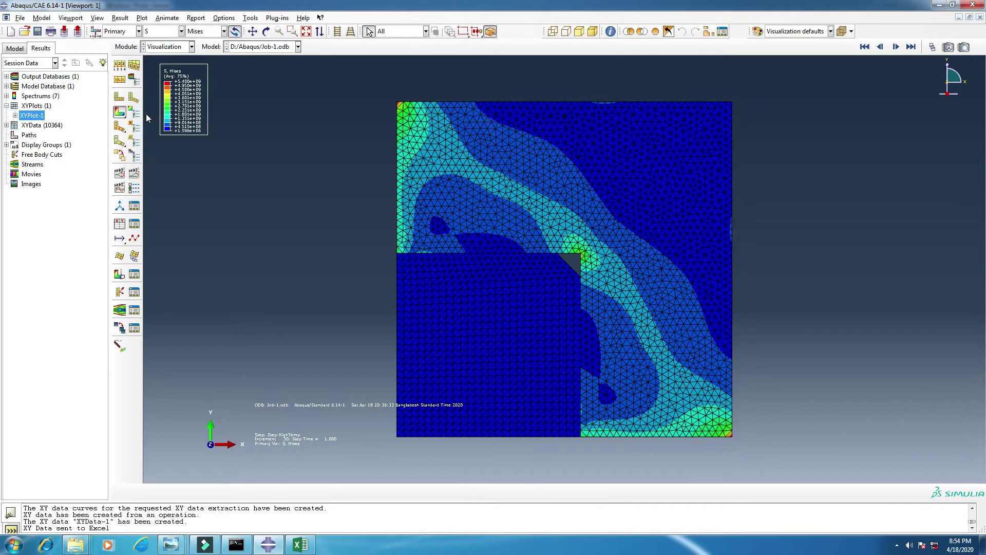
pyautogui.click(120, 116)
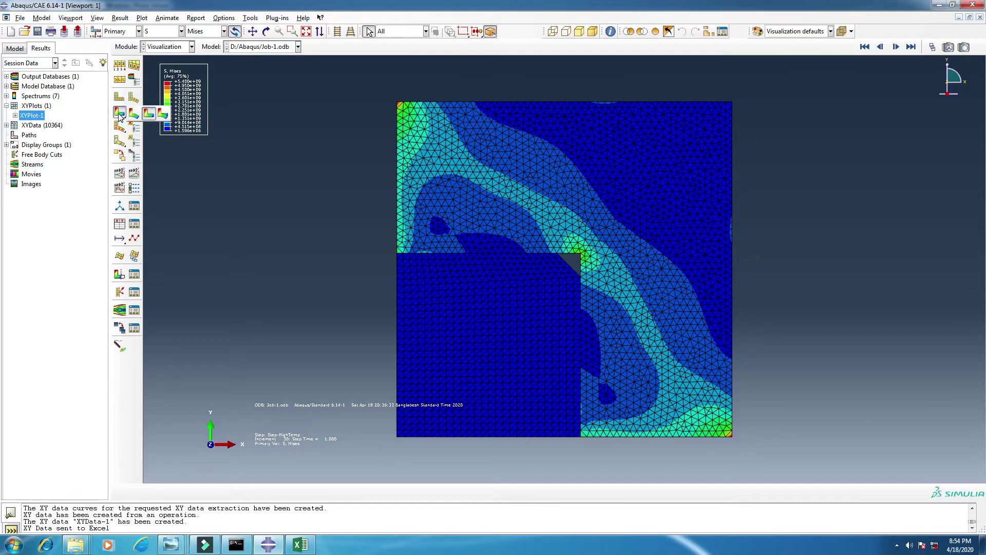
pyautogui.click(163, 114)
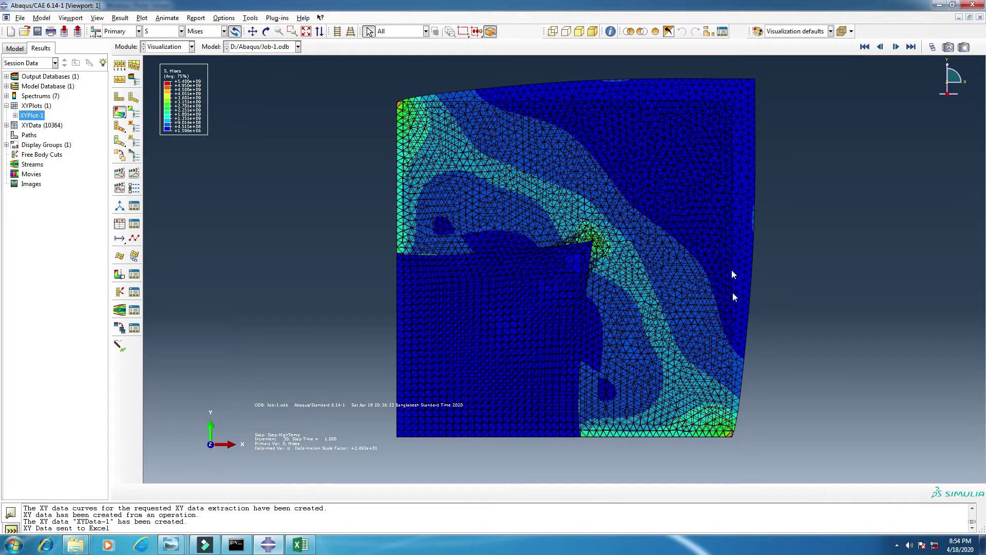
pyautogui.click(121, 114)
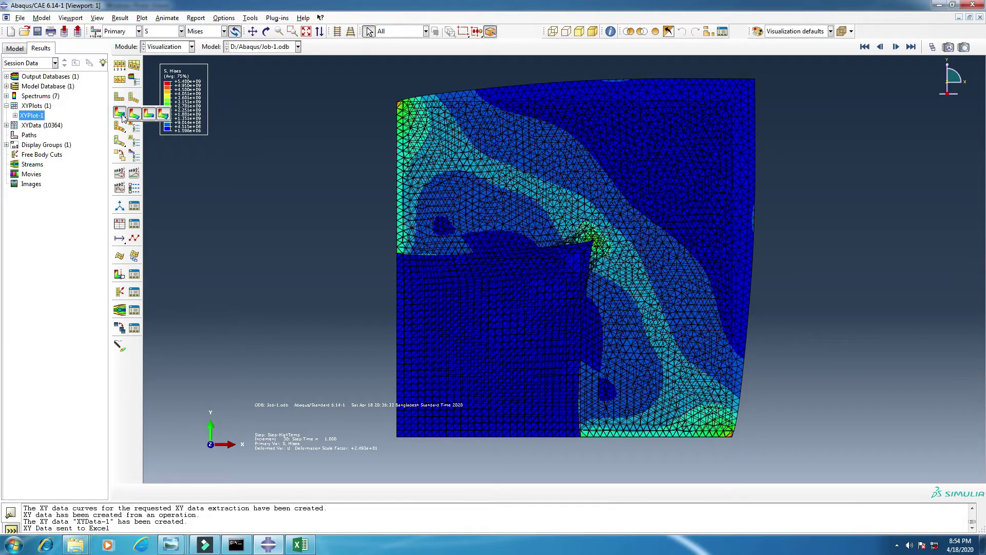
pyautogui.click(134, 114)
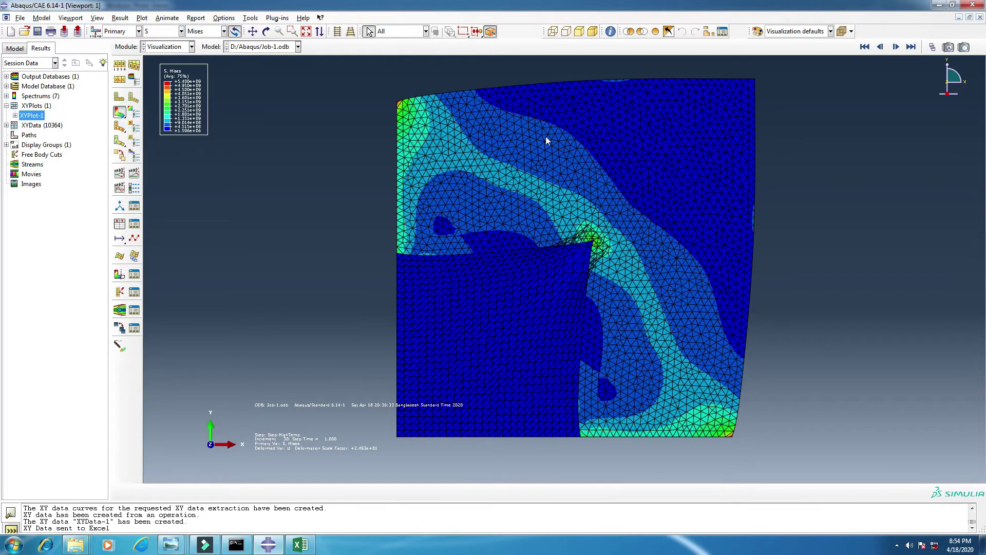
# Step: In Contour Plot Options, preview the Line, Banded, Quilt and Isosurface contour types
pyautogui.click(137, 120)
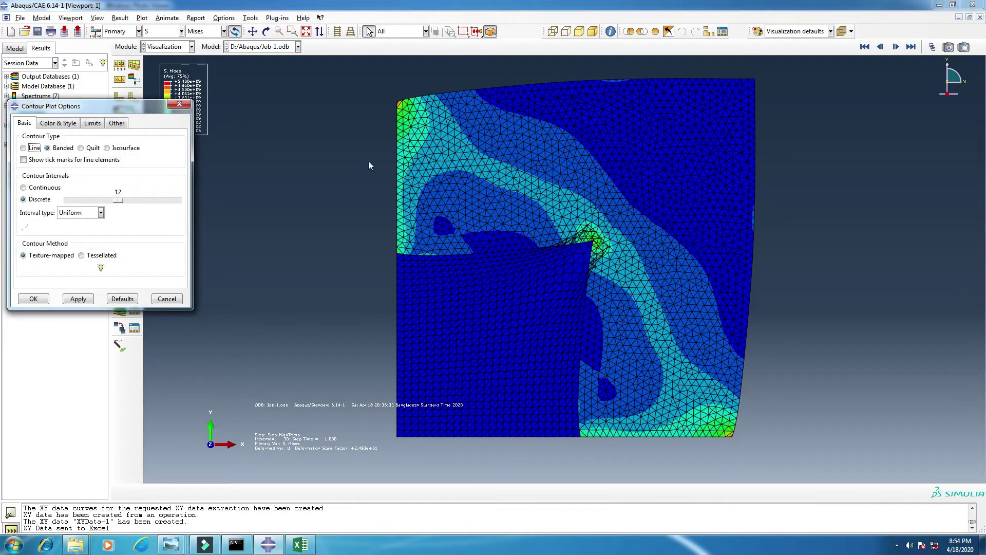
pyautogui.click(23, 148)
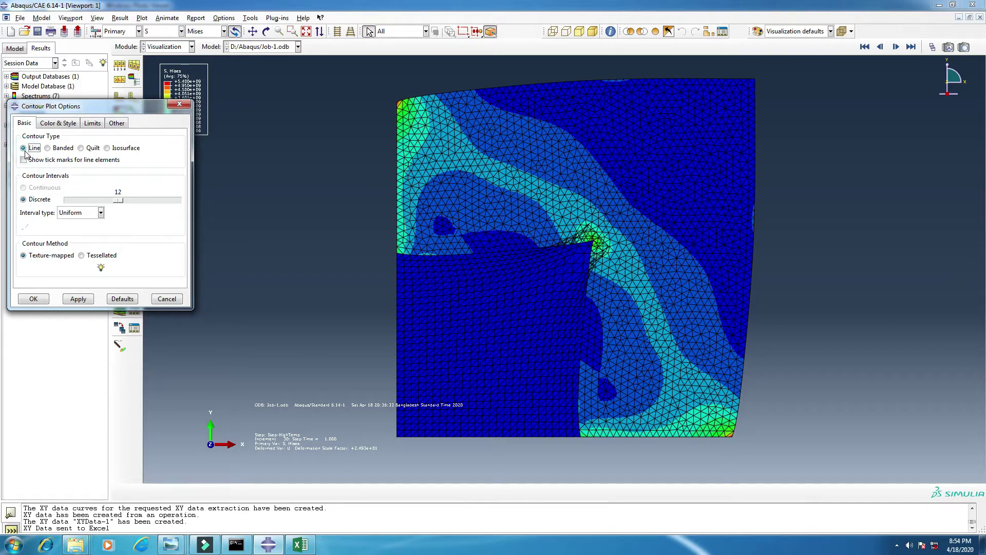
pyautogui.click(82, 299)
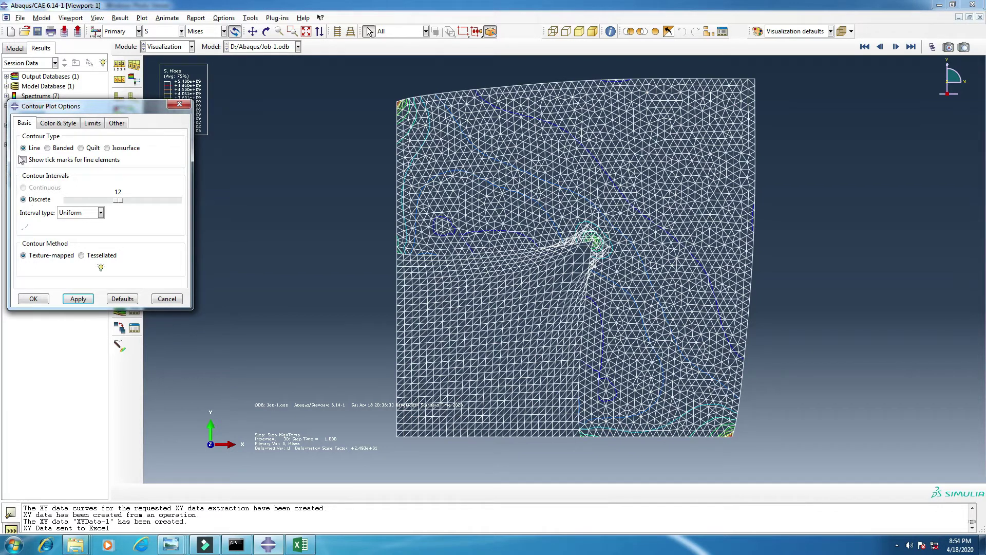
pyautogui.click(47, 148)
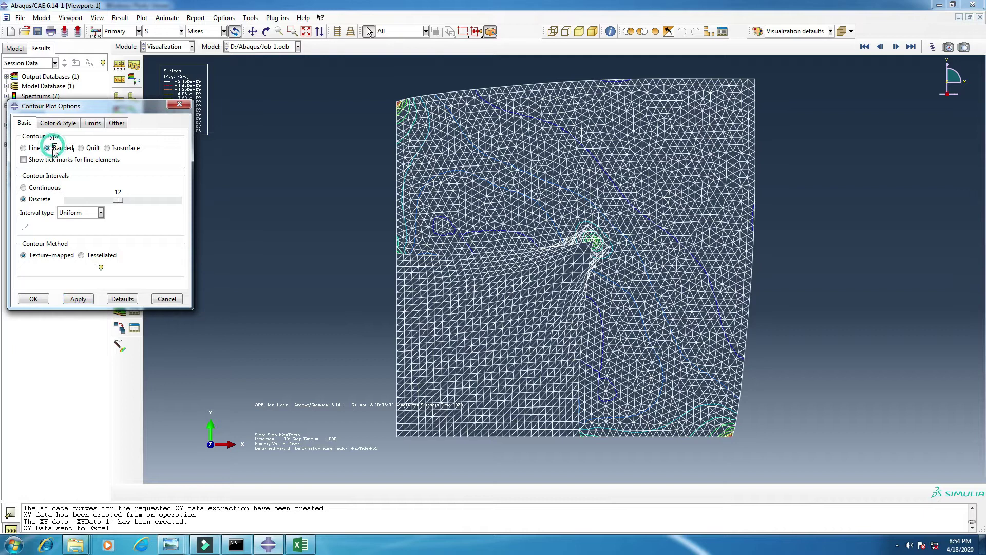
pyautogui.click(78, 301)
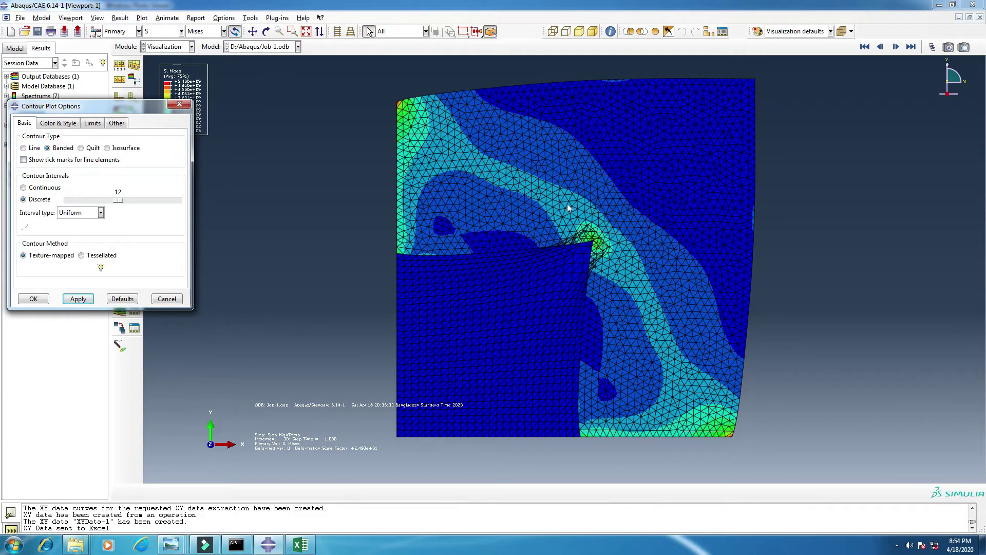
pyautogui.click(81, 148)
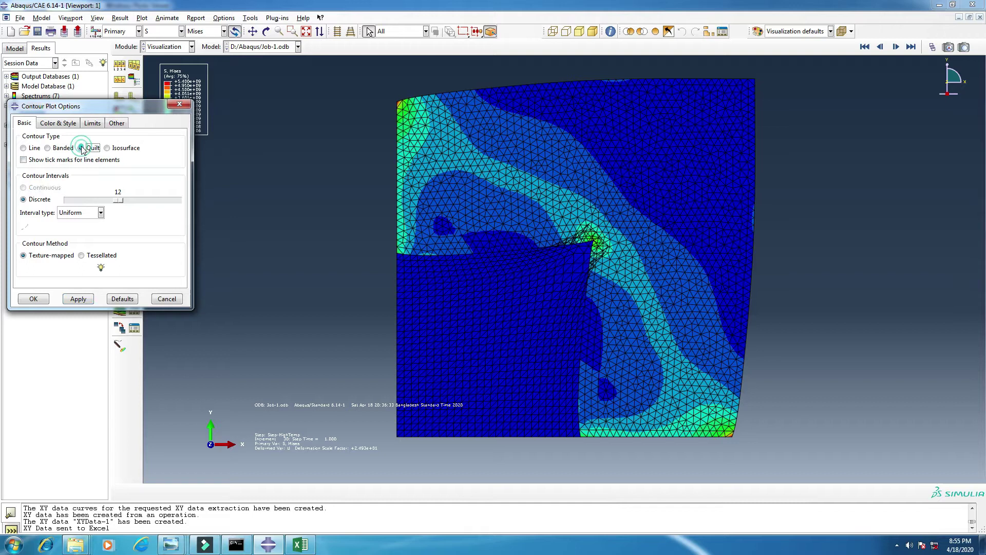
pyautogui.click(89, 298)
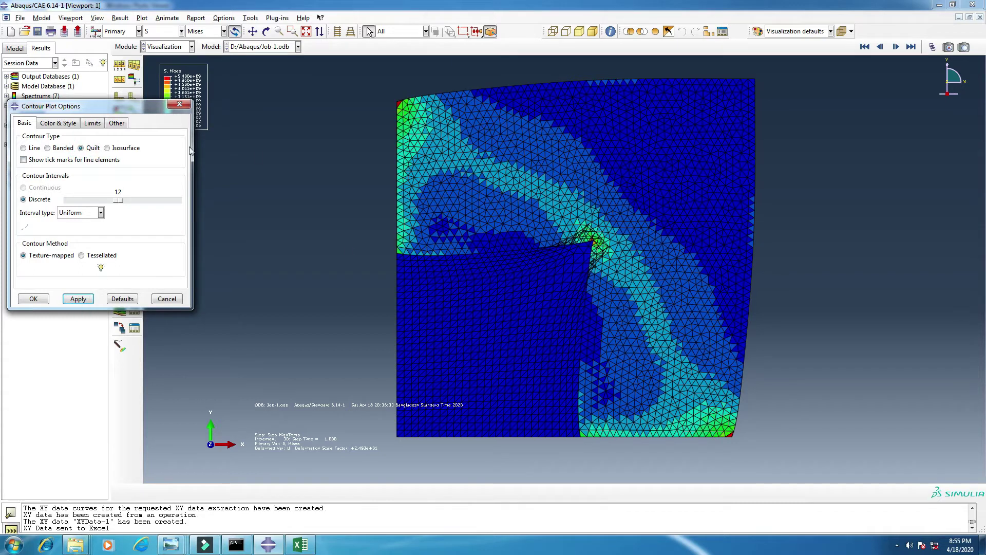
pyautogui.click(113, 148)
pyautogui.click(78, 298)
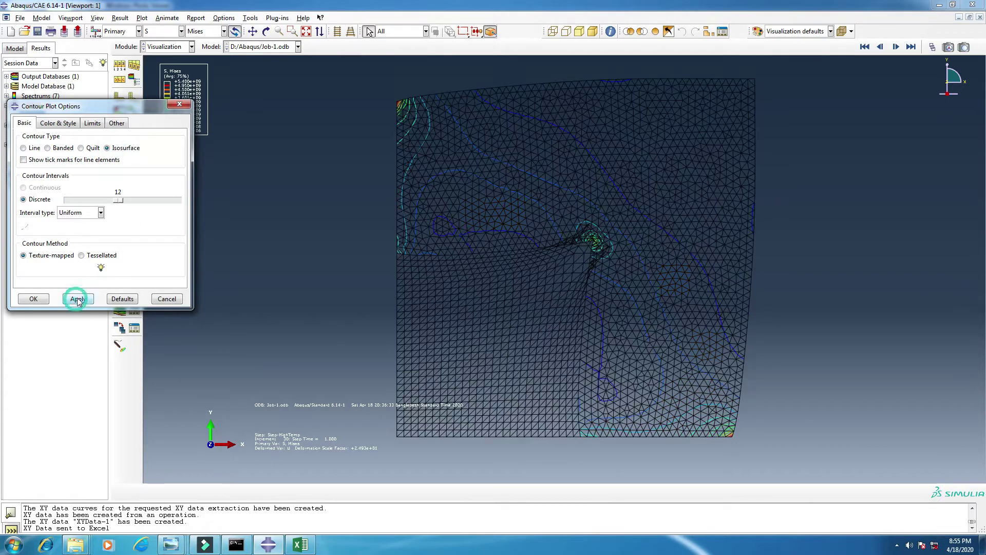
# Step: Return to Banded contours, try Continuous intervals, then restore Discrete uniform intervals
pyautogui.click(47, 148)
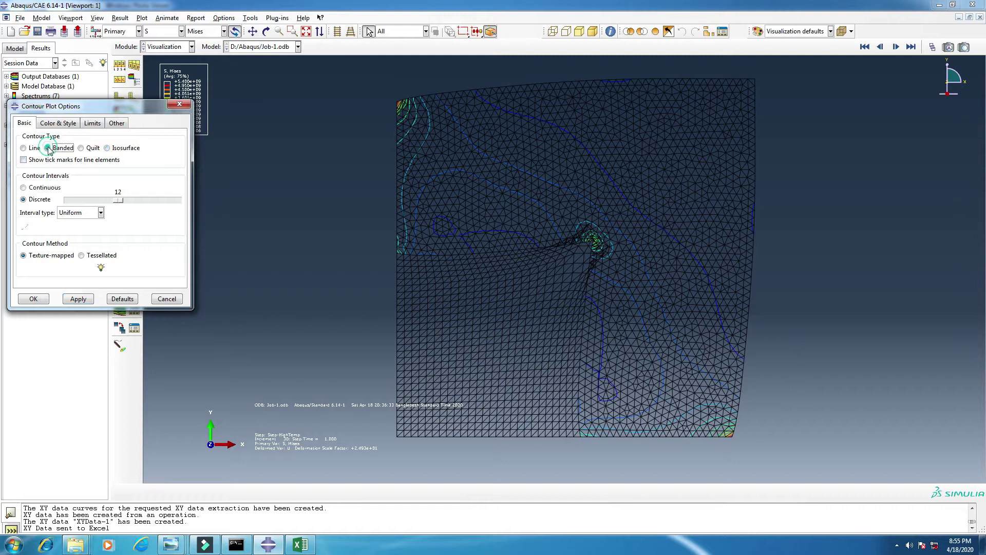
pyautogui.click(34, 188)
pyautogui.click(78, 298)
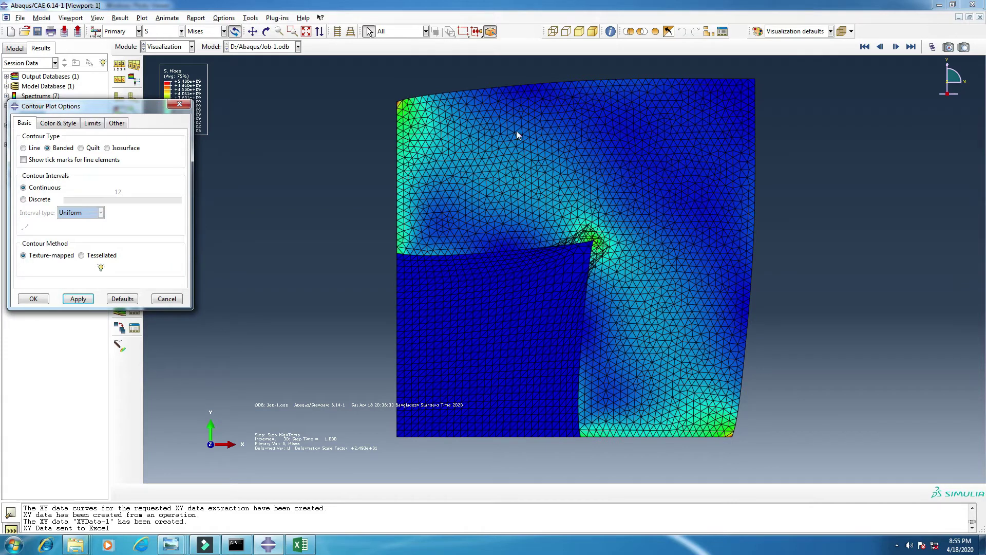
pyautogui.click(23, 200)
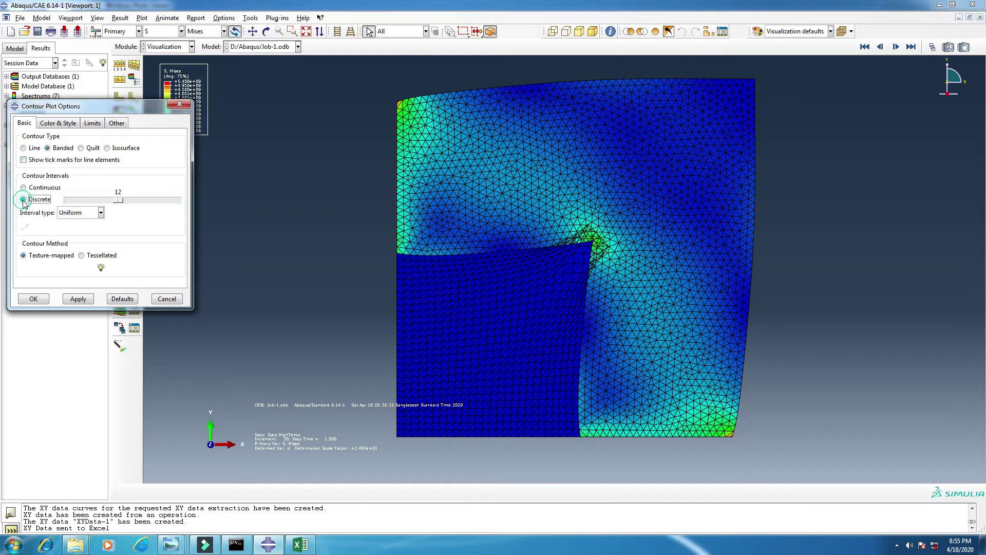
pyautogui.click(83, 301)
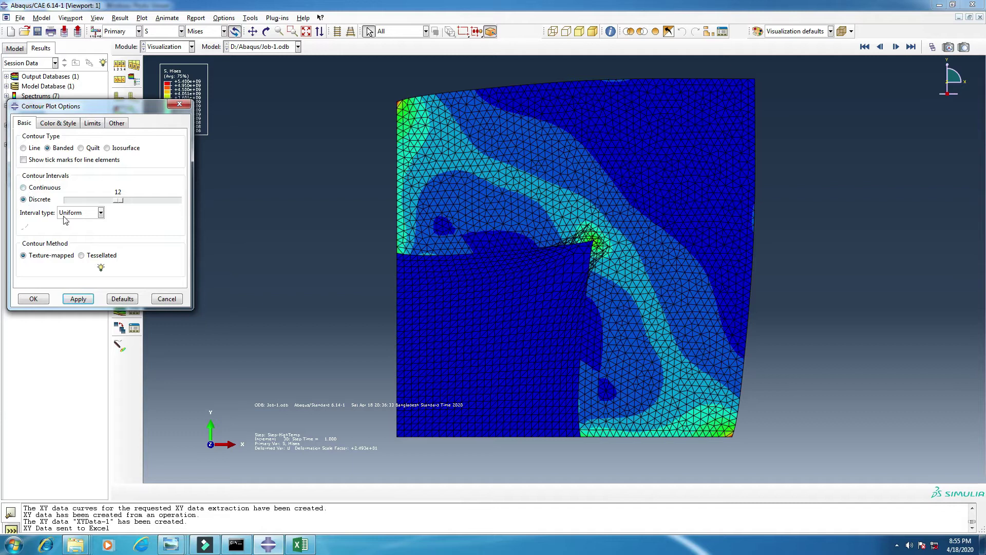
pyautogui.click(85, 214)
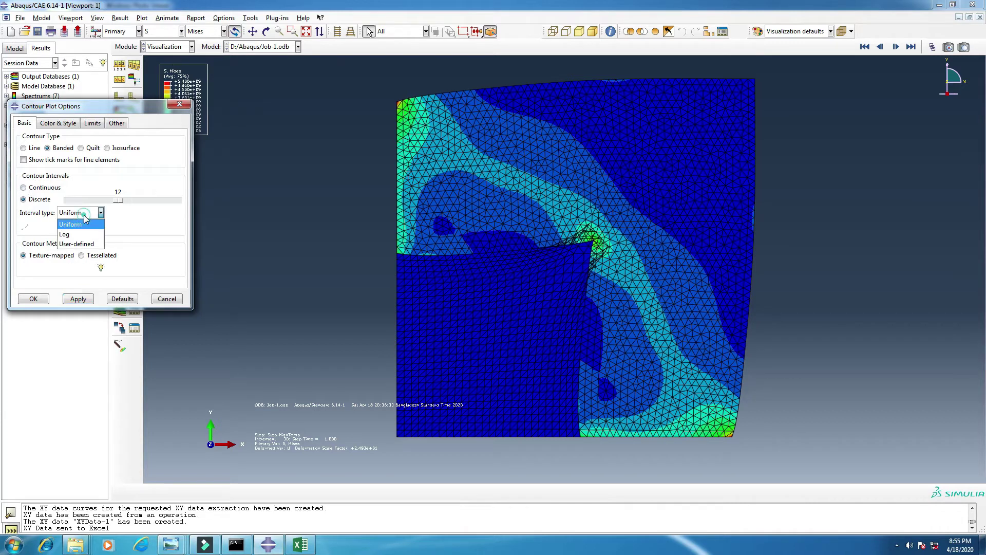
pyautogui.click(85, 214)
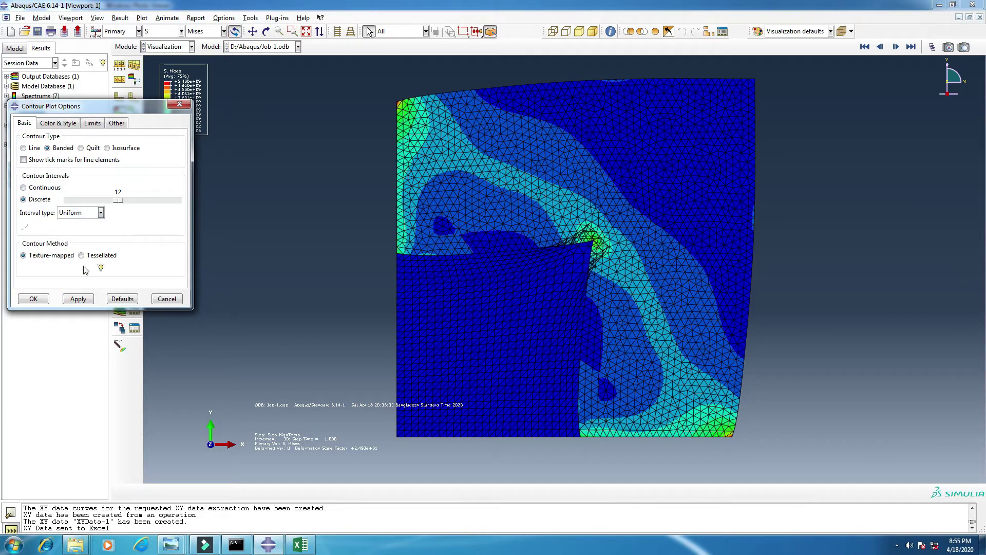
# Step: Preview the Blue to red and Red to blue colour spectra on the contour
pyautogui.click(57, 126)
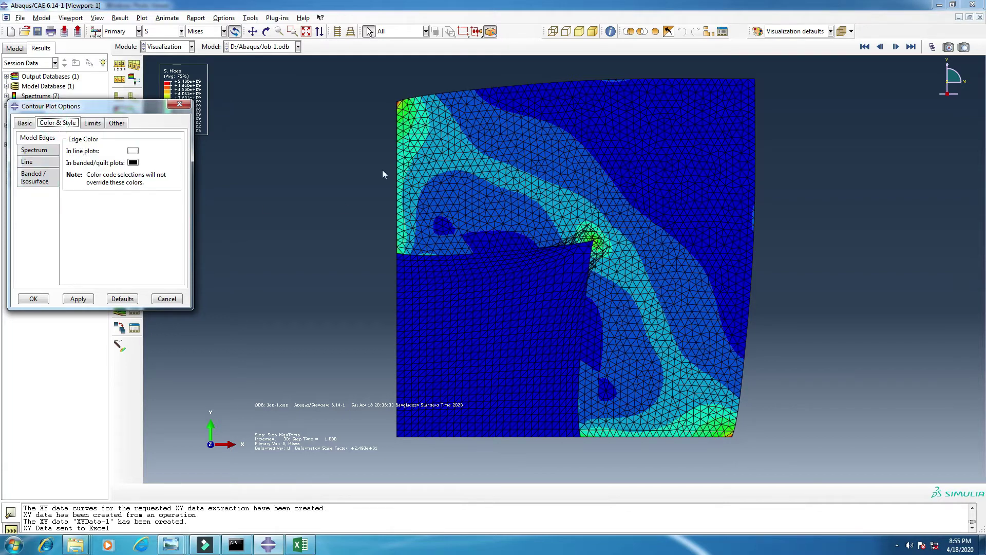
pyautogui.click(34, 150)
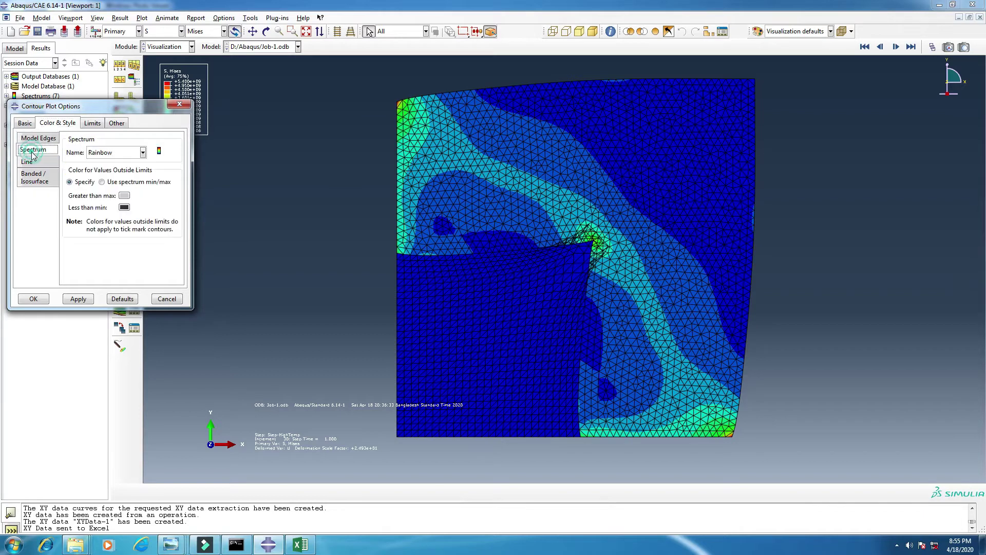
pyautogui.click(125, 154)
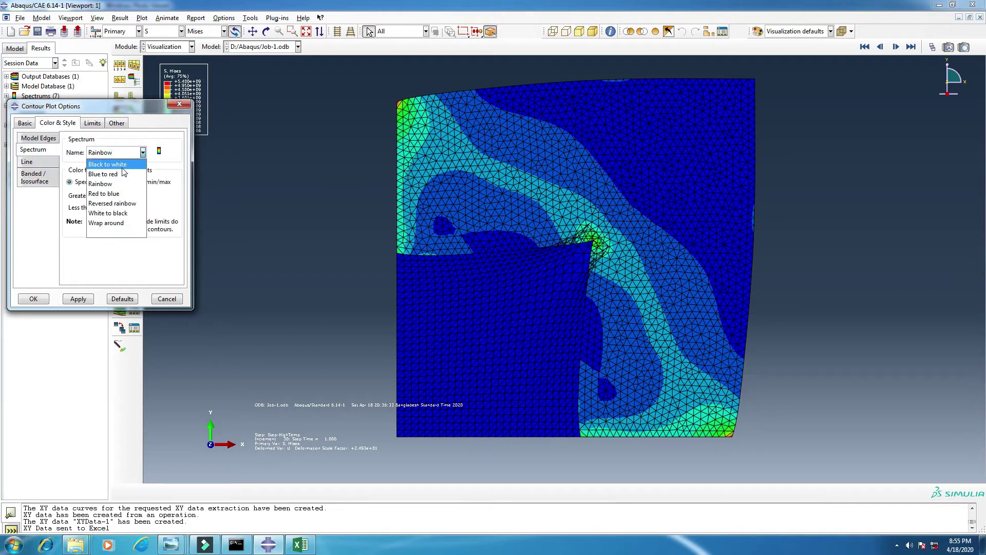
pyautogui.click(123, 173)
pyautogui.click(78, 298)
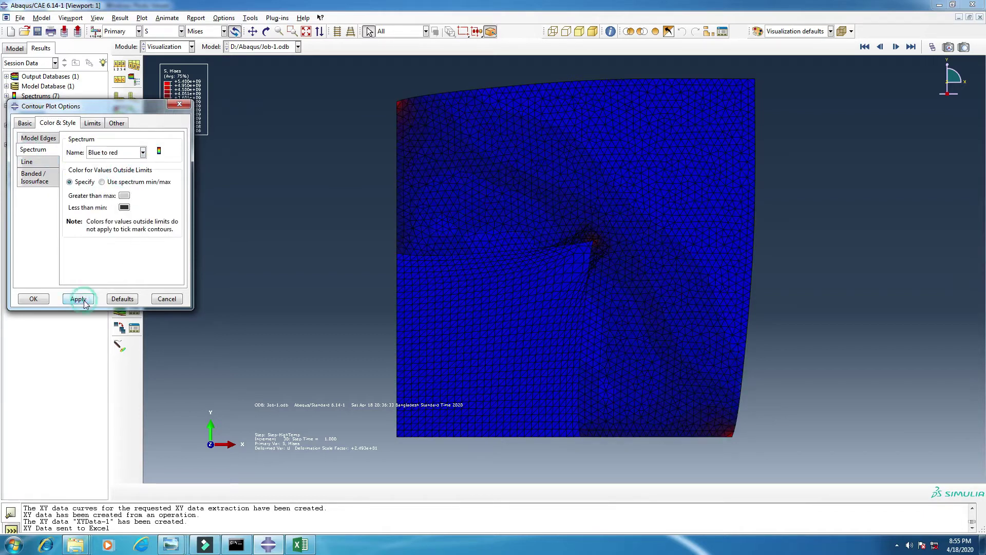
pyautogui.click(104, 153)
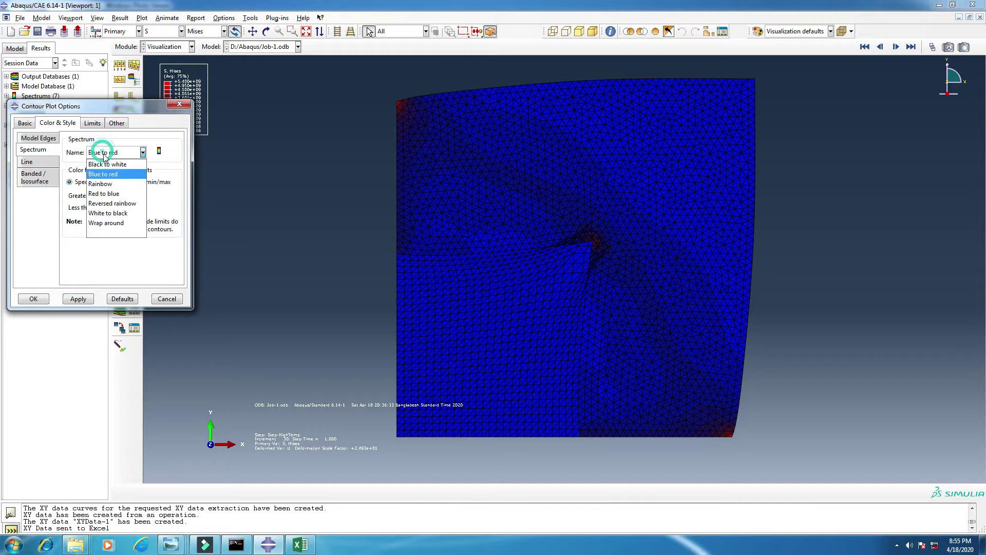
pyautogui.click(104, 194)
pyautogui.click(78, 298)
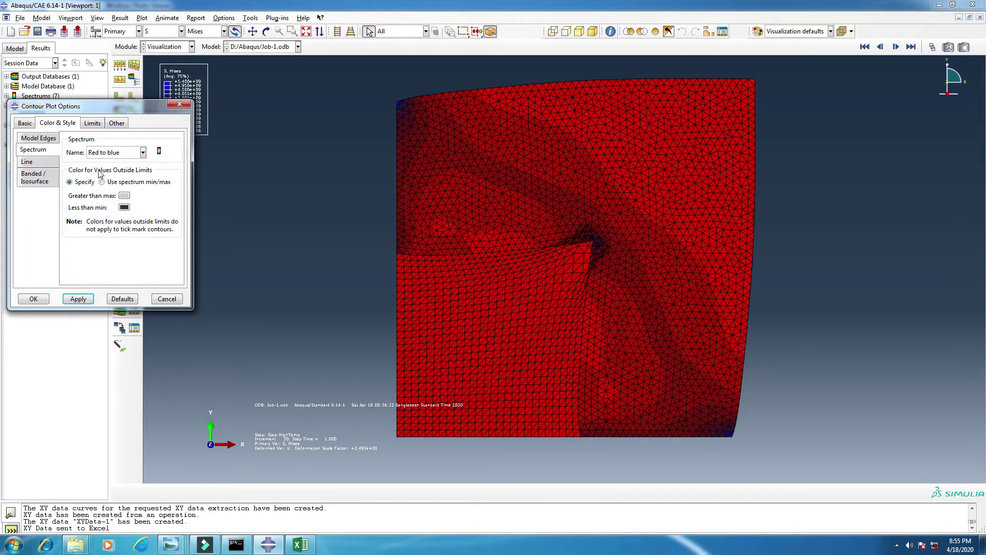
# Step: Try the White to black spectrum, return to Rainbow, and review the line and edge settings
pyautogui.click(105, 153)
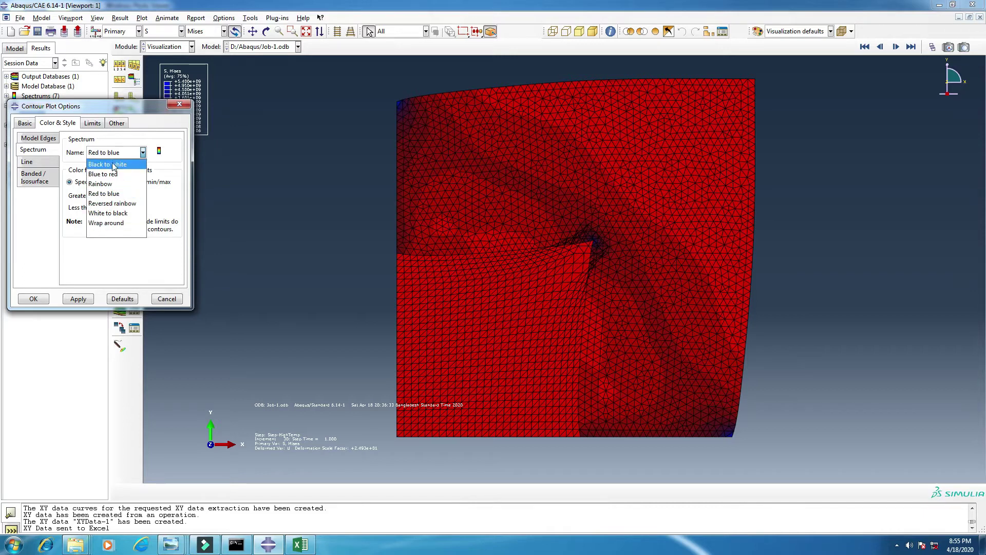
pyautogui.click(112, 212)
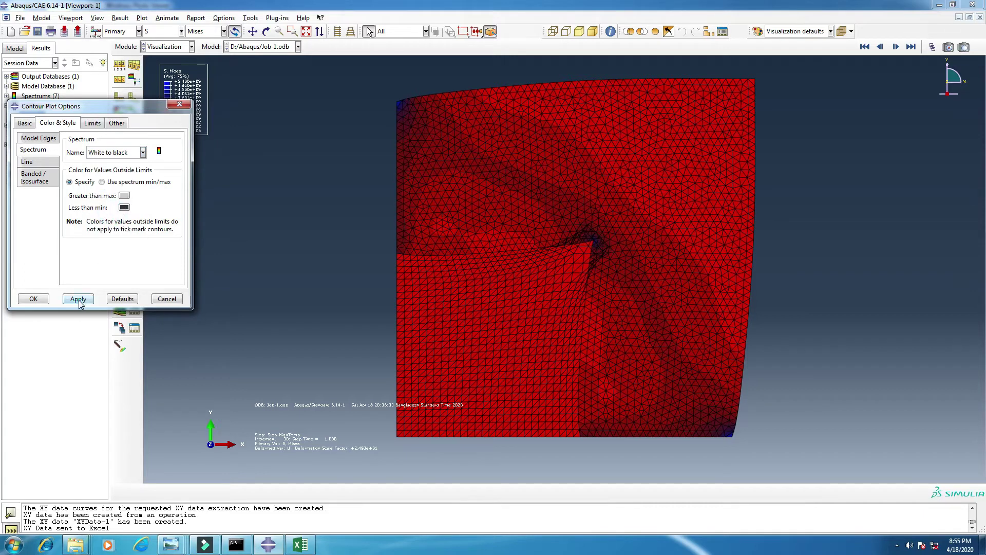
pyautogui.click(78, 298)
pyautogui.click(112, 154)
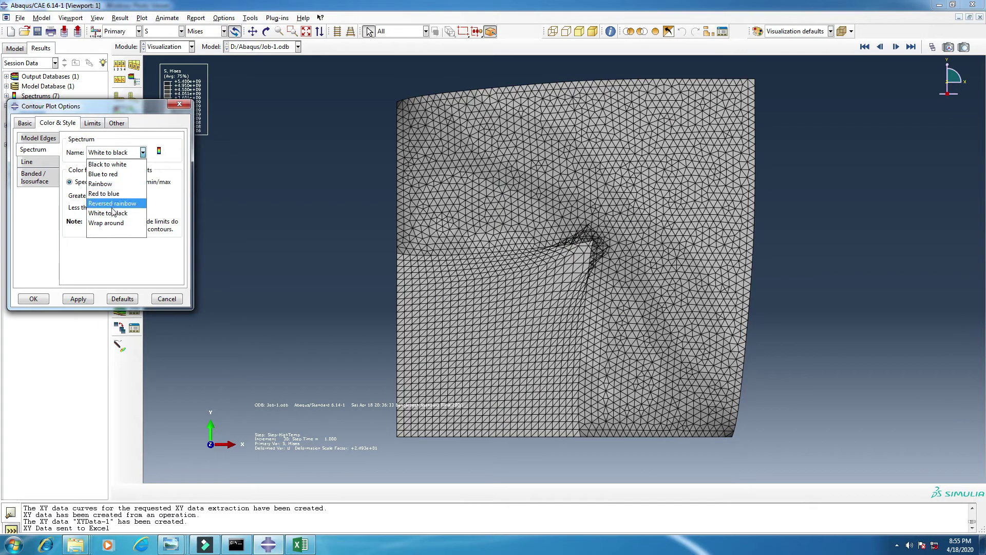
pyautogui.click(109, 184)
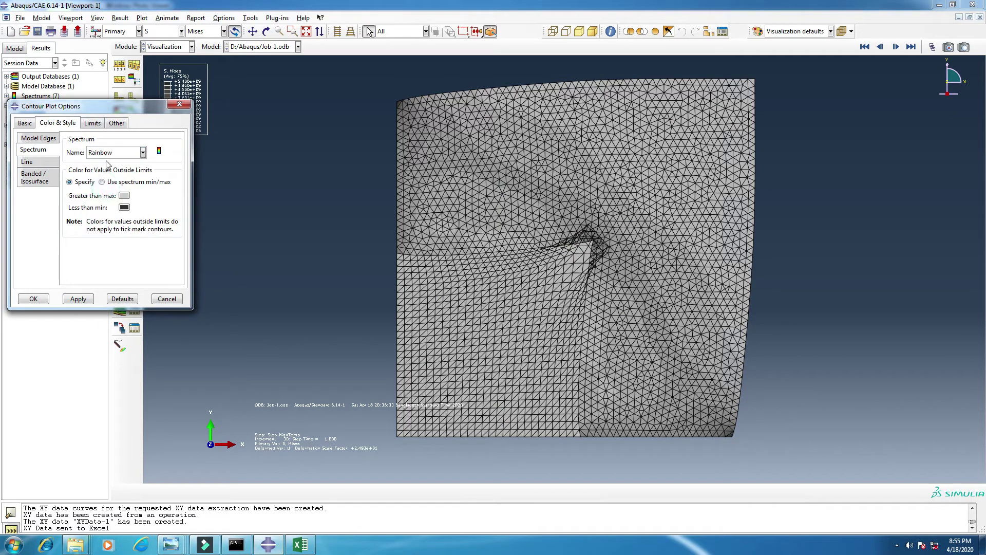
pyautogui.click(78, 299)
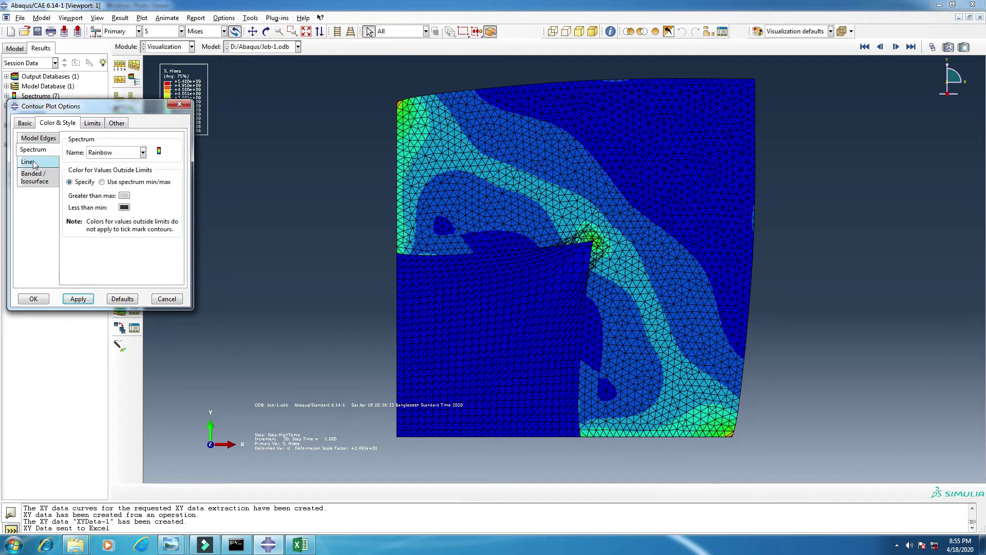
pyautogui.click(26, 161)
pyautogui.click(37, 180)
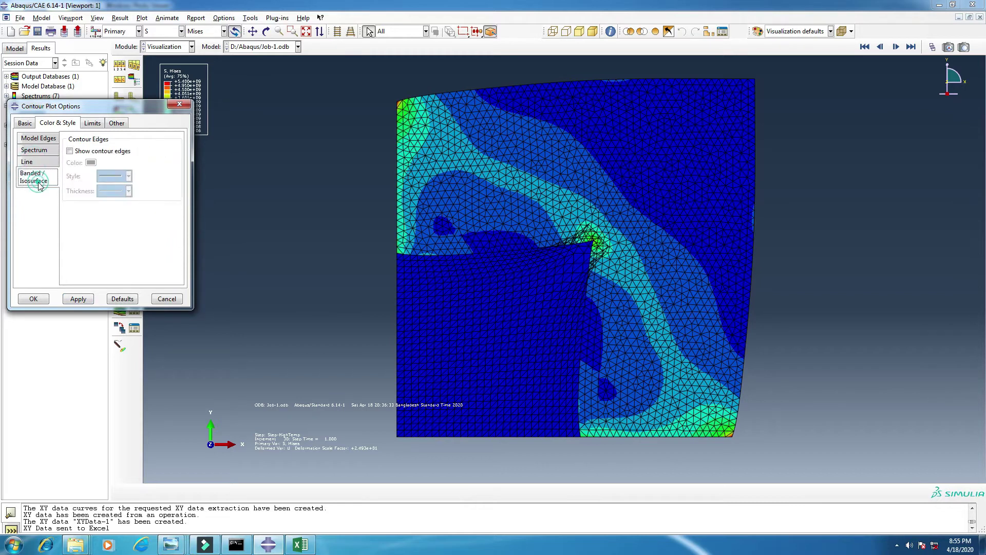
# Step: Test a user-specified 5E+009 maximum limit, revert to auto-computed, and close the options
pyautogui.click(85, 126)
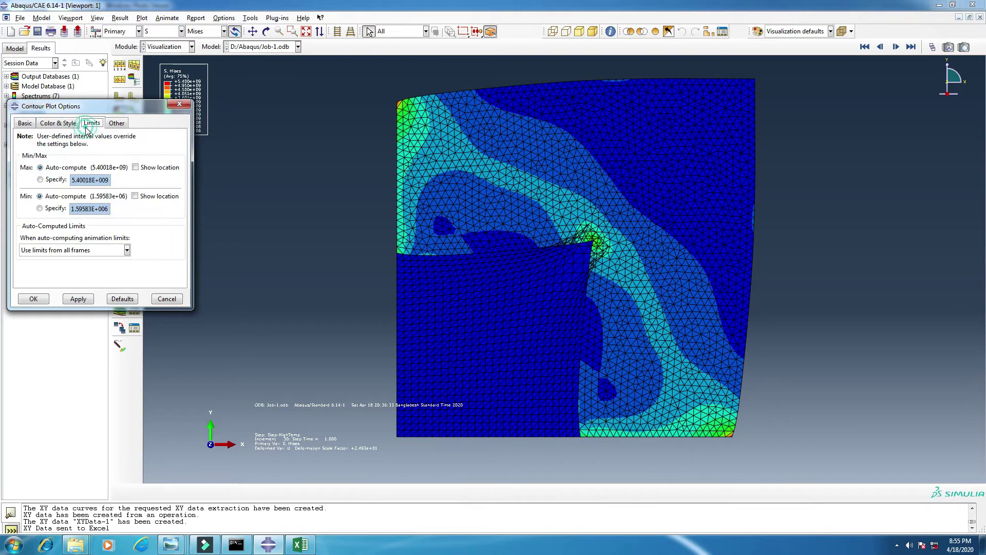
pyautogui.moveTo(135, 104); pyautogui.dragTo(187, 186)
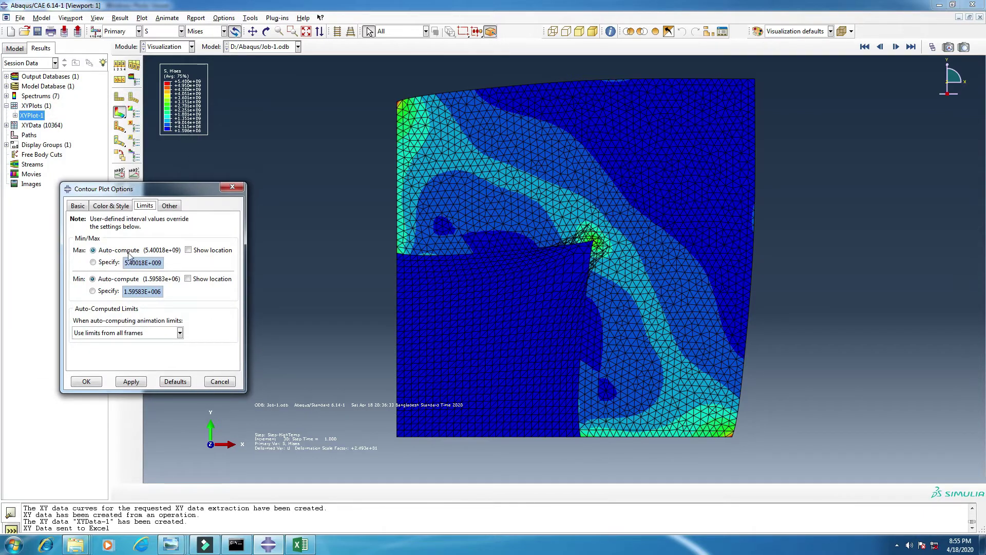
pyautogui.click(91, 263)
pyautogui.click(132, 263)
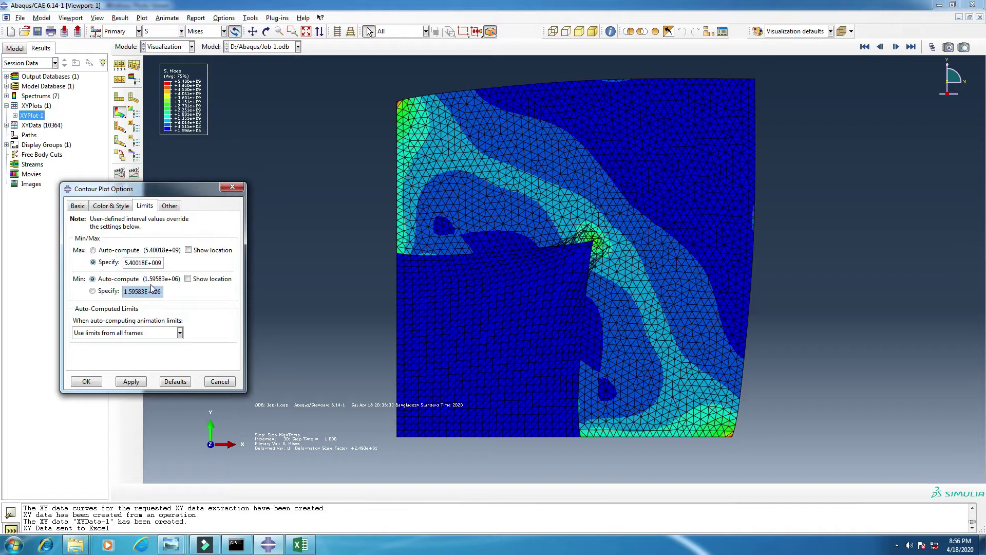
pyautogui.press('Delete')
pyautogui.press('Delete')
pyautogui.press('Delete')
pyautogui.press('Delete')
pyautogui.press('BackSpace')
pyautogui.write('8')
pyautogui.press('BackSpace')
pyautogui.press('BackSpace')
pyautogui.click(131, 381)
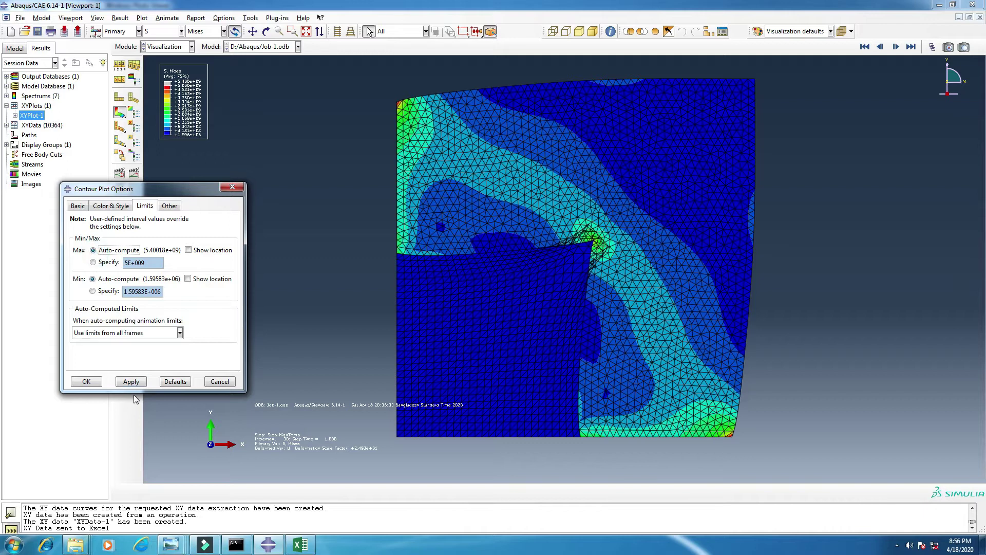
pyautogui.click(131, 381)
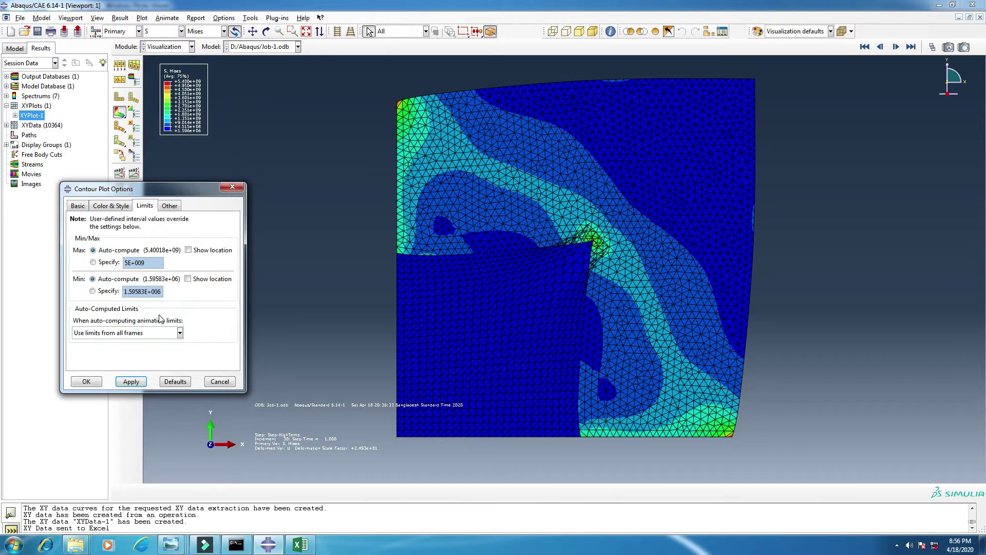
pyautogui.click(170, 206)
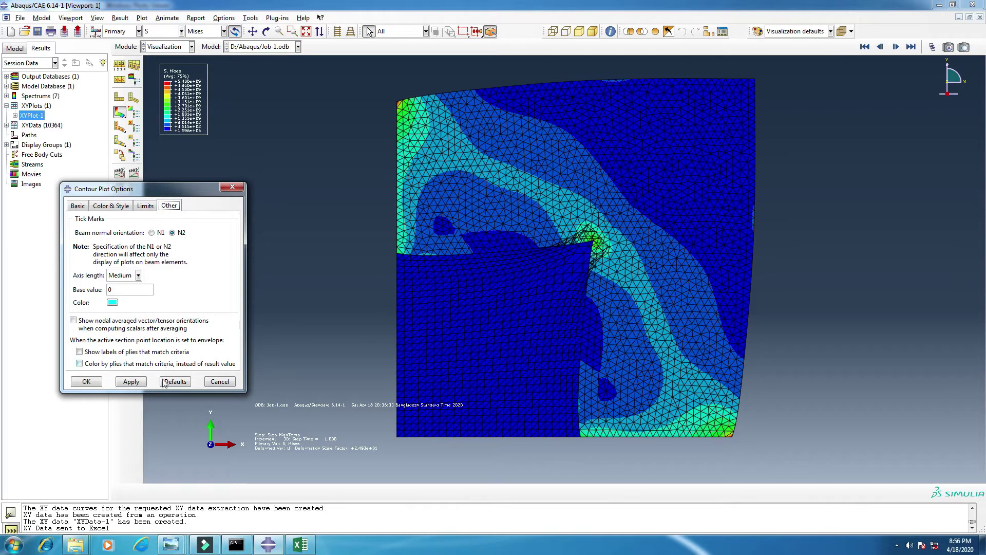
pyautogui.click(87, 382)
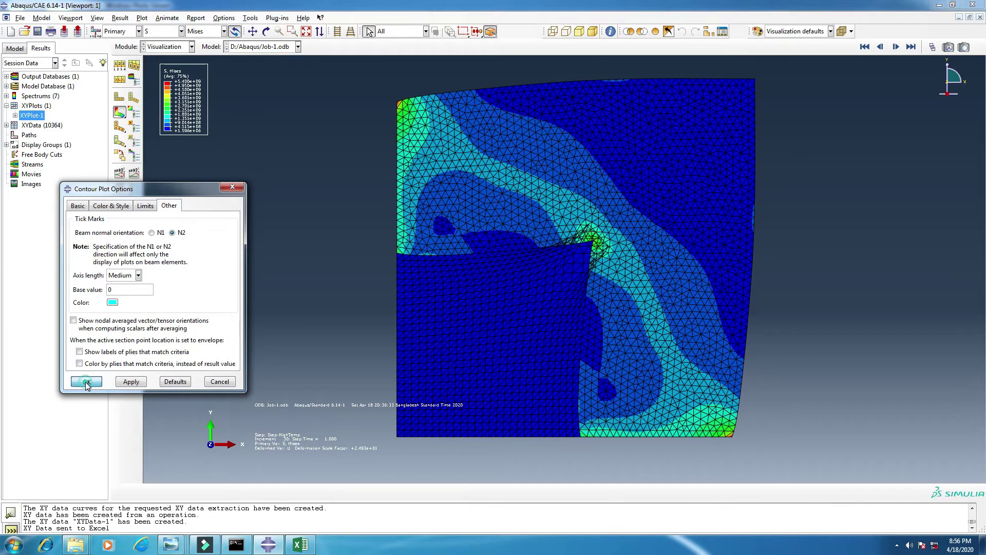
# Step: Try a symbol plot, then animate the Mises contour on the deformed shape by scale factor
pyautogui.click(119, 127)
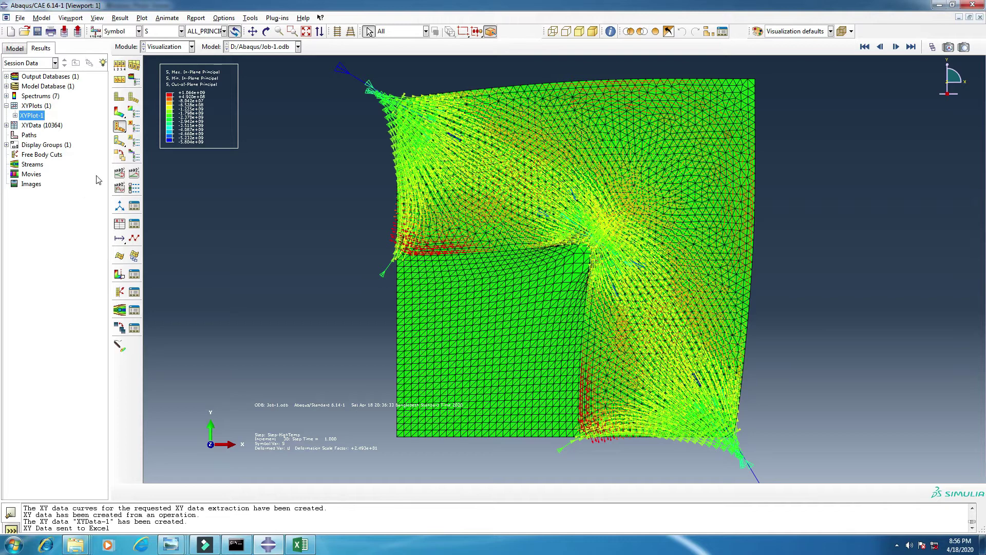
pyautogui.click(119, 173)
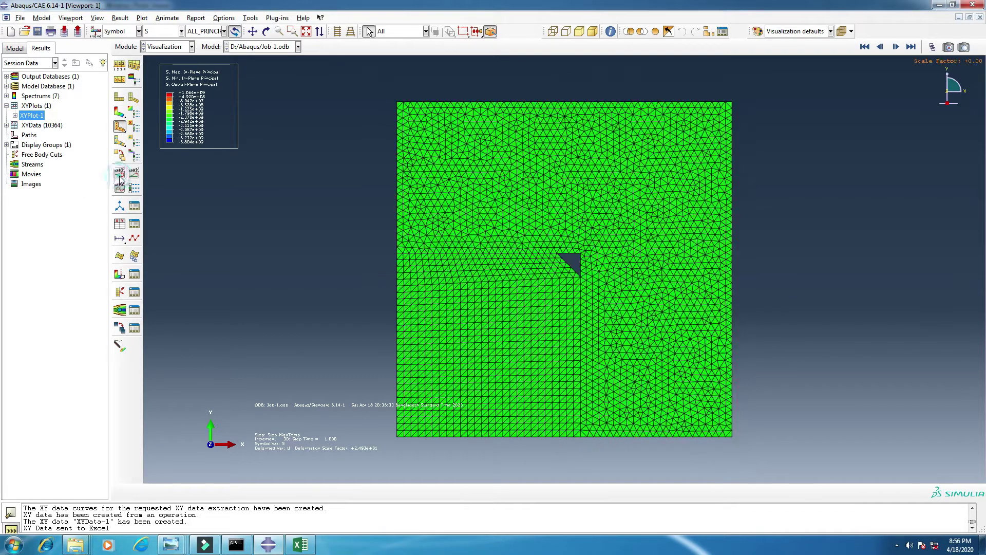
pyautogui.click(118, 110)
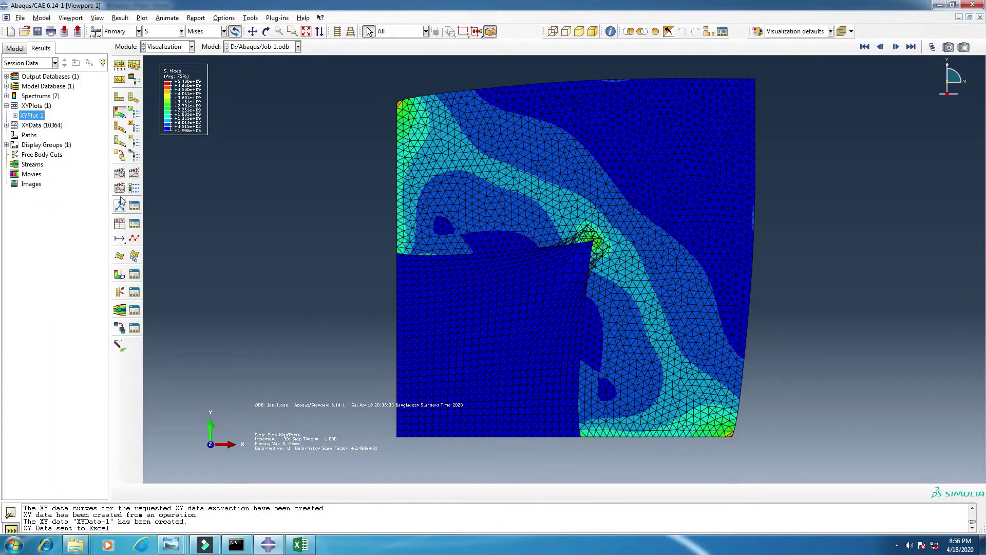
pyautogui.click(120, 174)
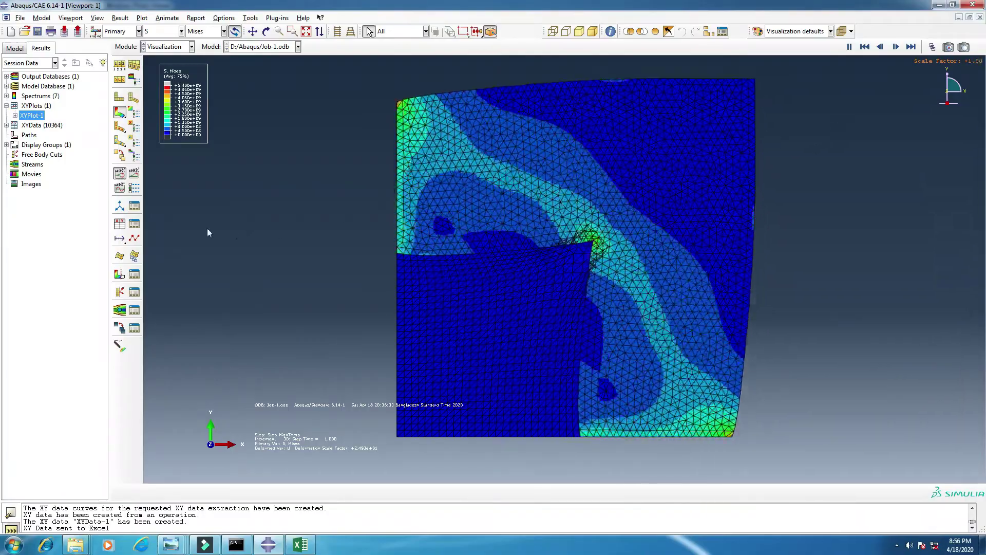
# Step: Slow the animation frame rate to about 40% and browse the animation options pages
pyautogui.click(134, 189)
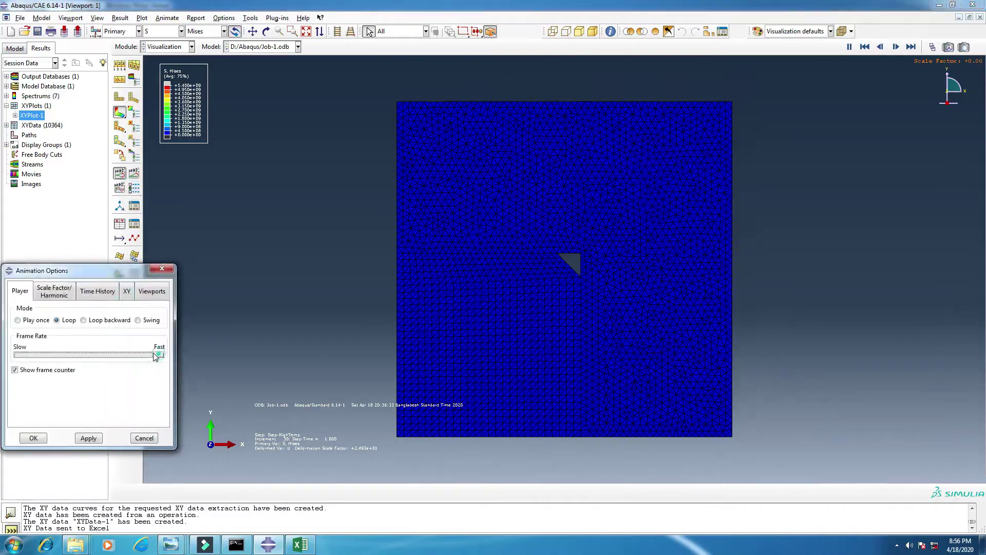
pyautogui.moveTo(159, 355); pyautogui.dragTo(72, 359)
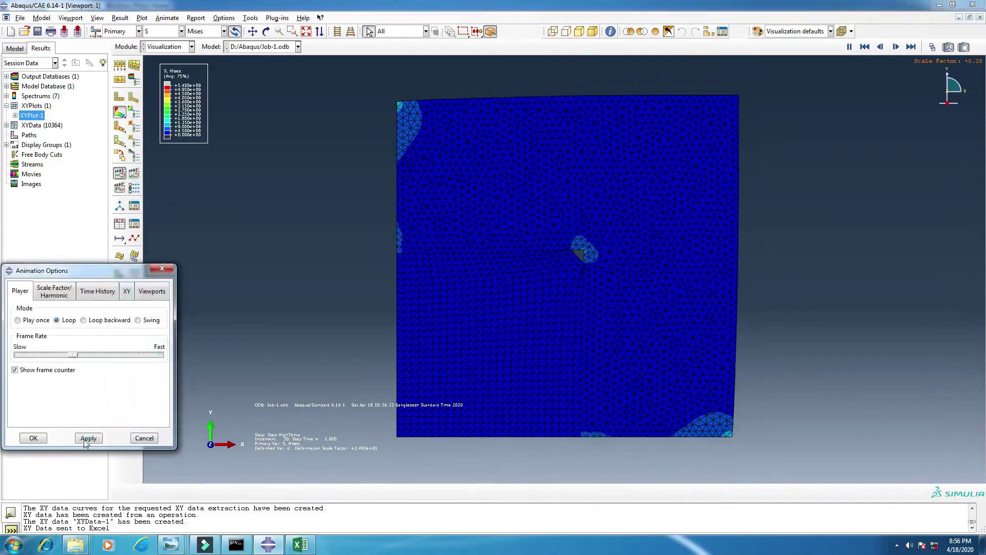
pyautogui.click(87, 440)
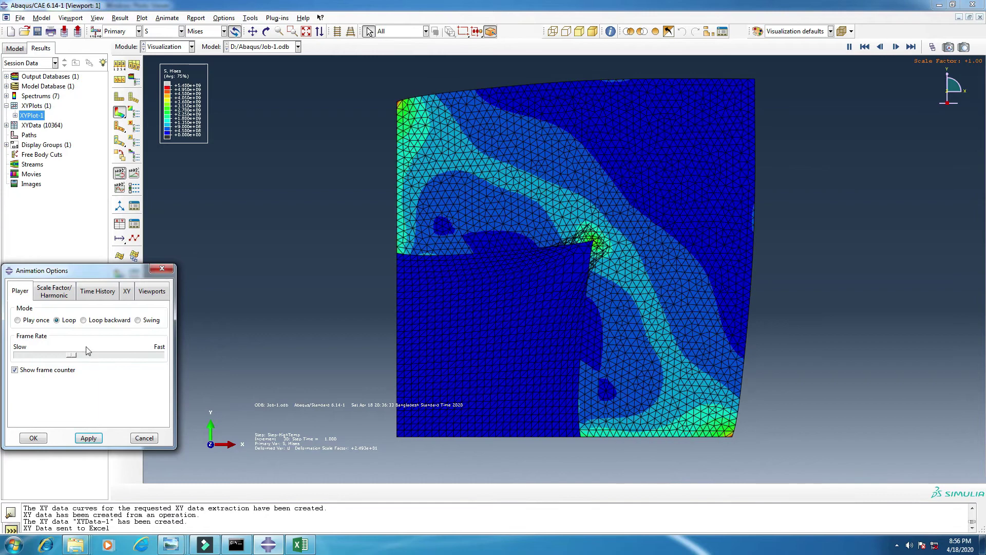
pyautogui.click(54, 291)
pyautogui.click(109, 294)
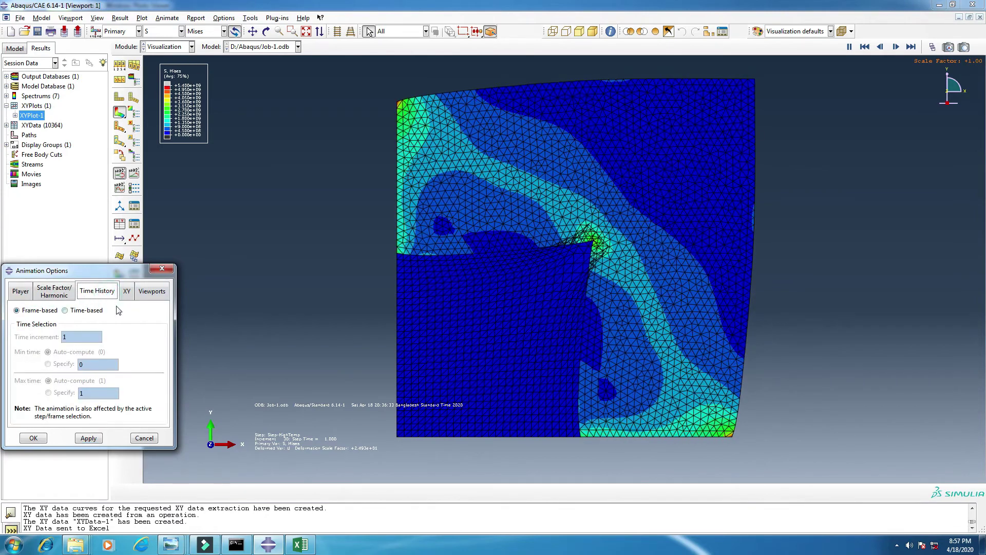
pyautogui.press('Right')
pyautogui.press('Right')
pyautogui.click(54, 291)
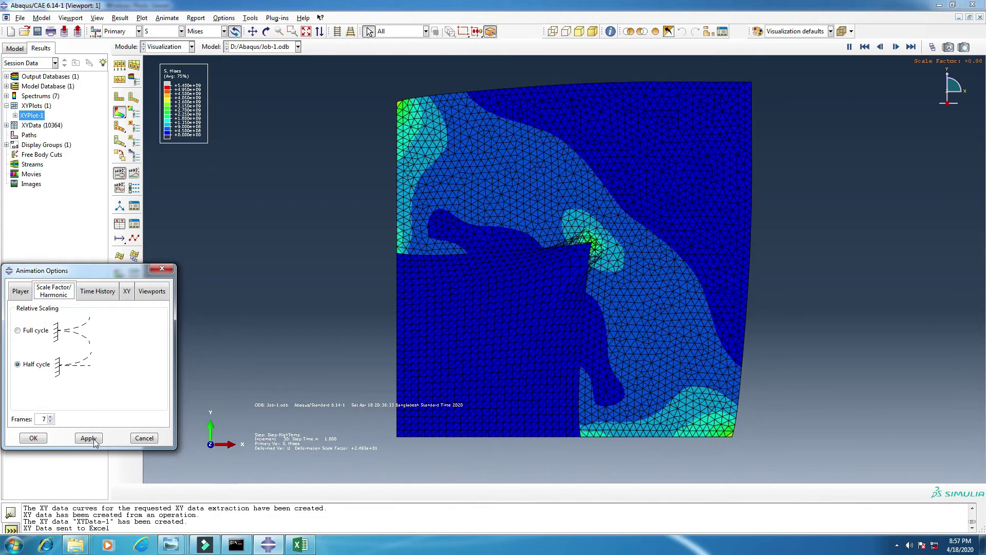
# Step: Set a half-cycle scale-factor animation with 15 frames and confirm the options
pyautogui.click(50, 417)
pyautogui.click(50, 416)
pyautogui.click(50, 417)
pyautogui.click(50, 417)
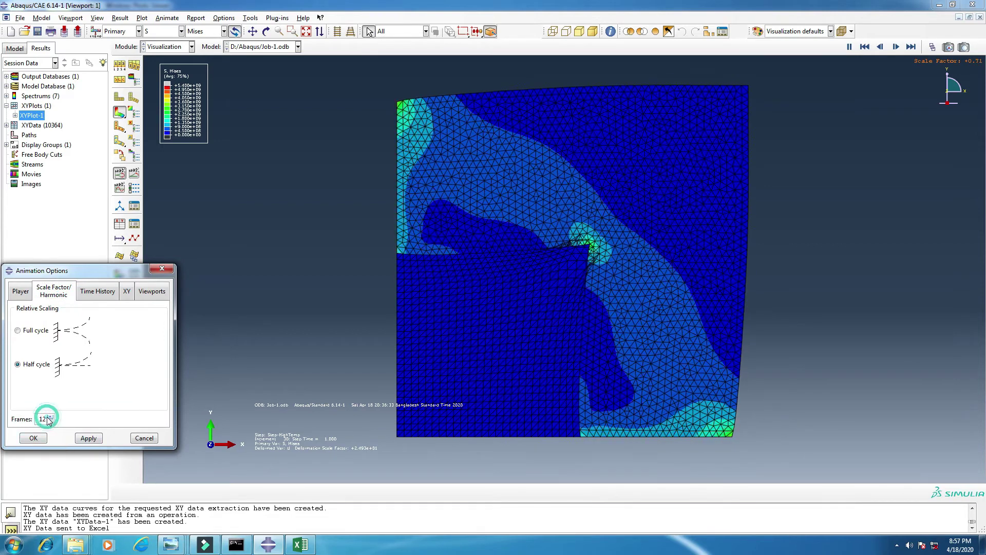
pyautogui.click(50, 416)
pyautogui.click(50, 417)
pyautogui.click(50, 417)
pyautogui.click(50, 417)
pyautogui.click(88, 438)
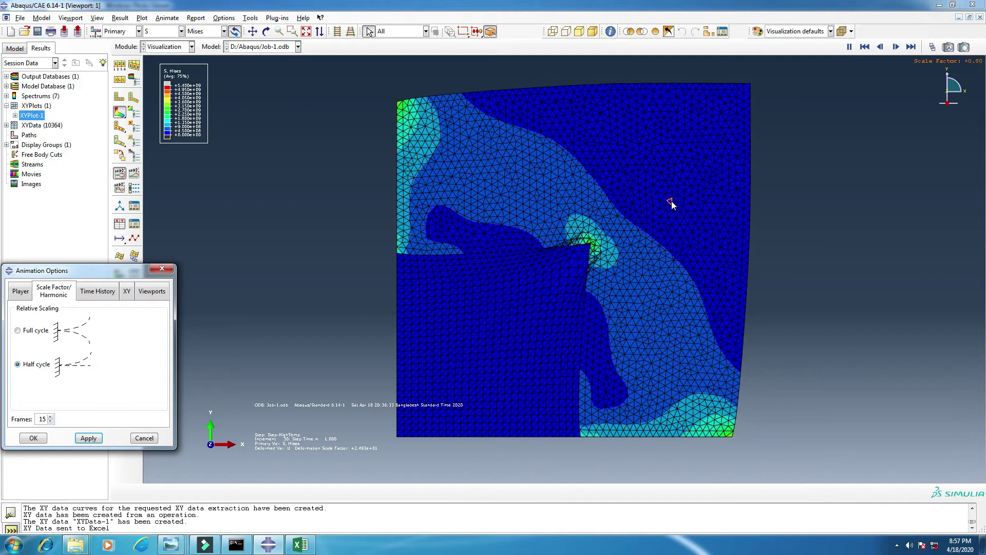
pyautogui.click(32, 438)
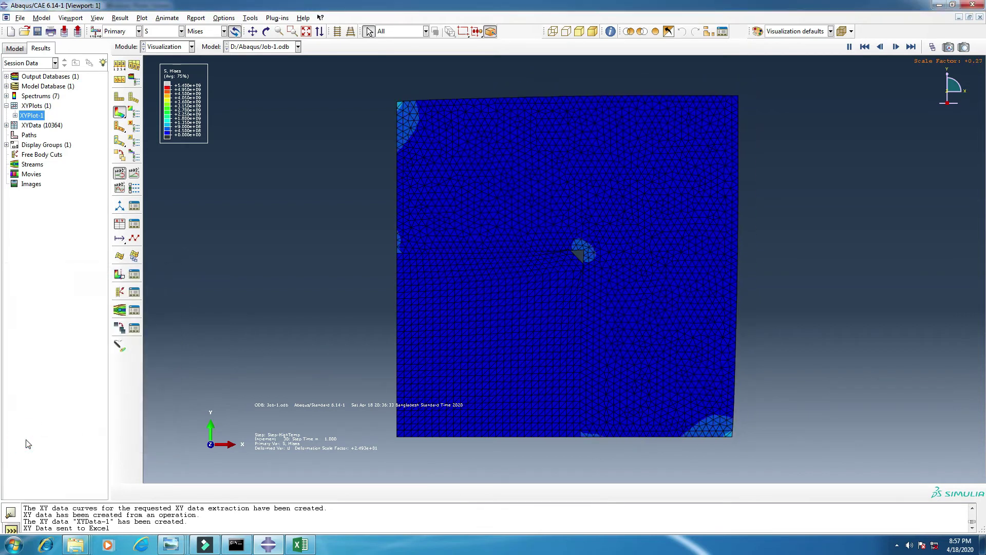
# Step: Try time-history animation, then stop animating, leaving a static Mises contour at scale factor about 24.9
pyautogui.click(133, 176)
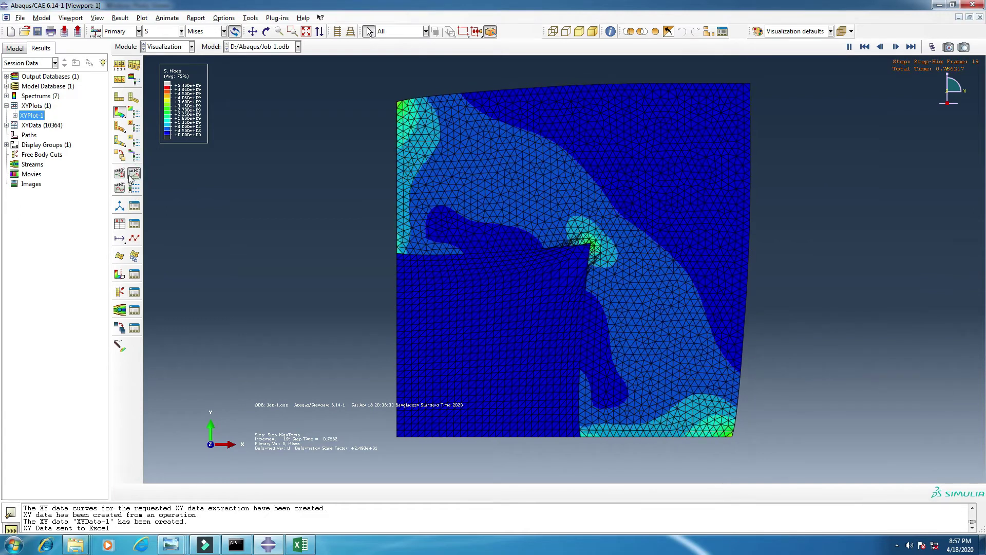
pyautogui.click(119, 174)
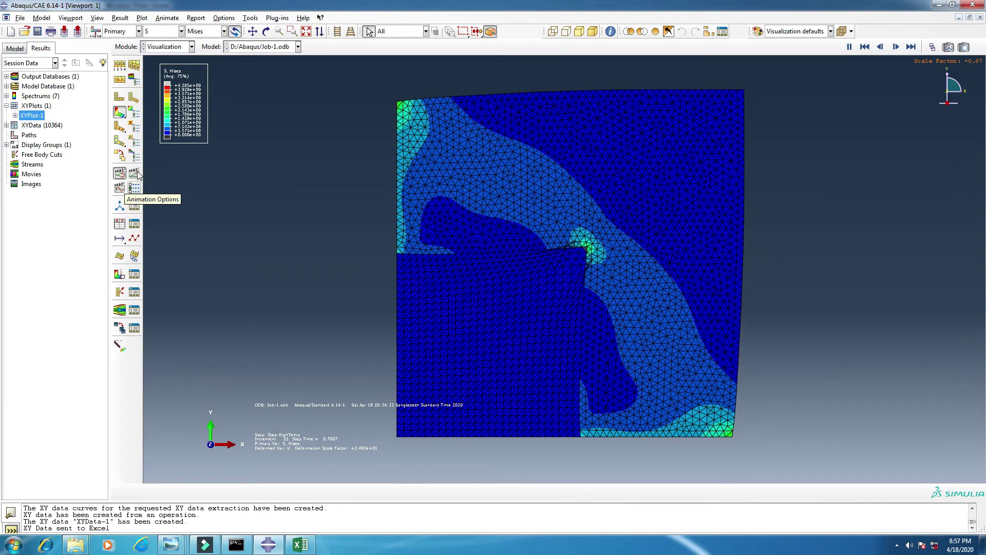
pyautogui.click(119, 174)
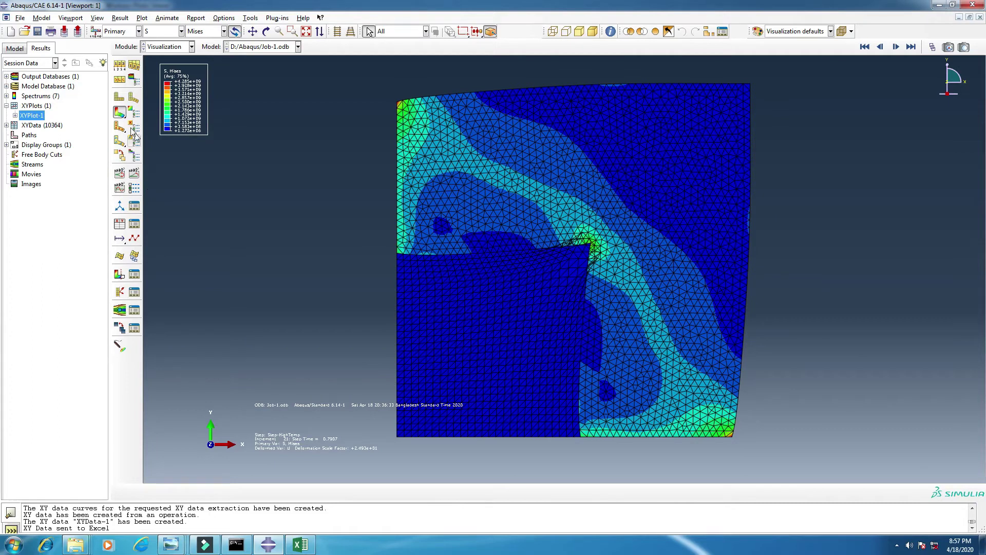
pyautogui.click(118, 98)
pyautogui.click(119, 112)
pyautogui.click(415, 246)
pyautogui.click(21, 19)
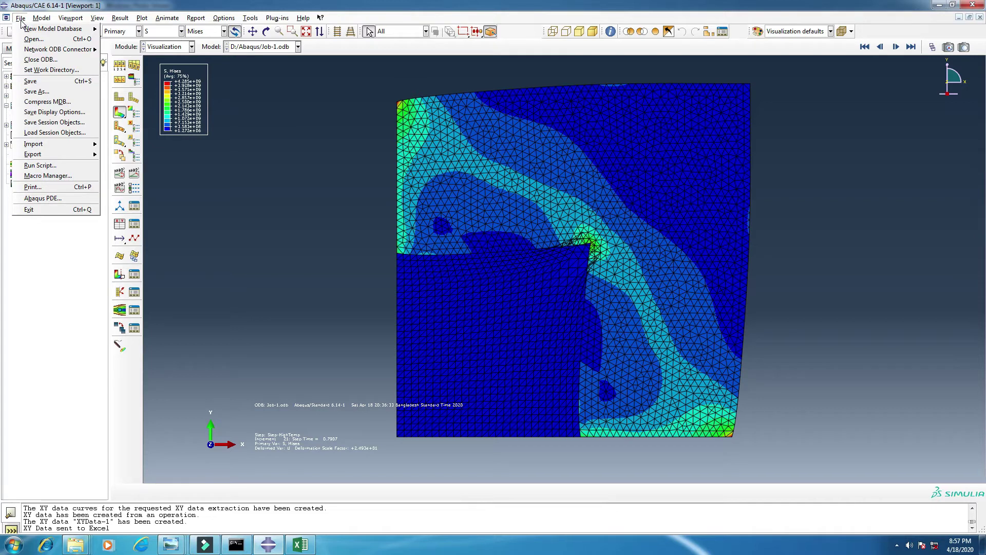
# Step: Print the viewport to file D:/Abaqus/1 in PNG format
pyautogui.click(43, 190)
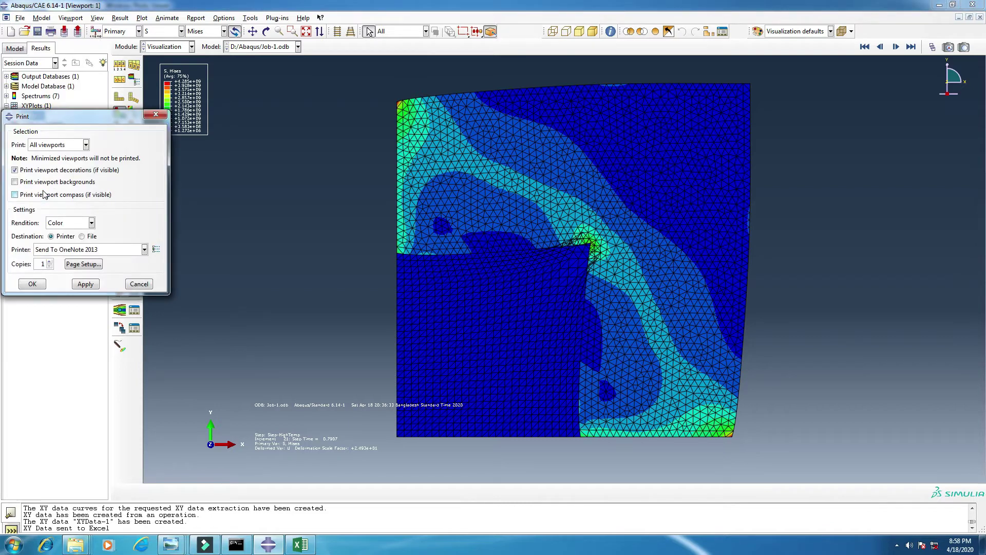
pyautogui.click(81, 236)
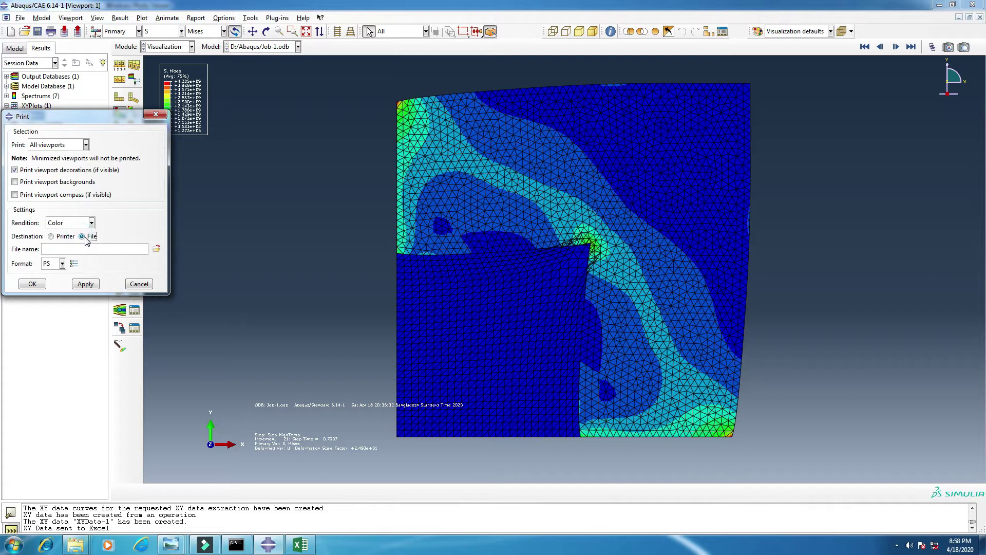
pyautogui.click(72, 250)
pyautogui.click(156, 250)
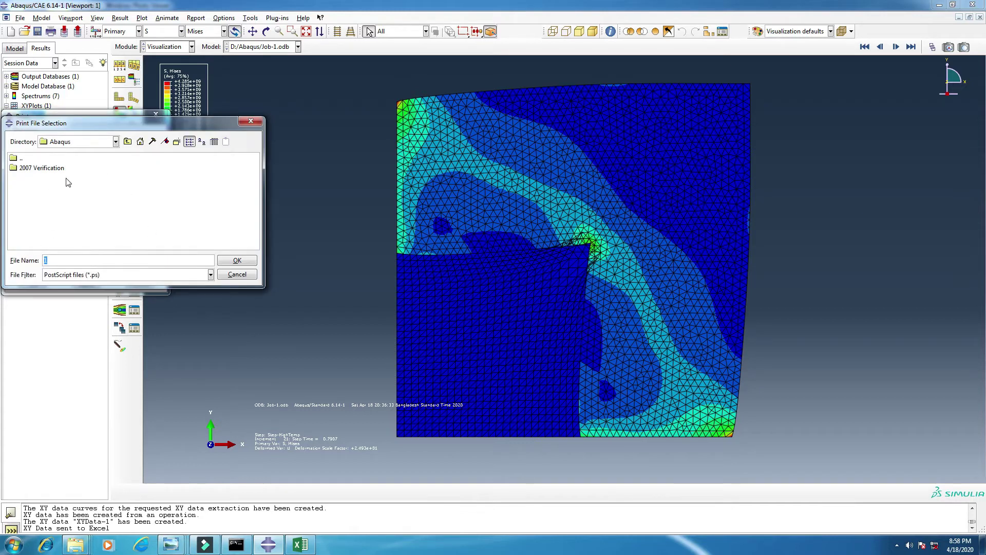
pyautogui.click(78, 260)
pyautogui.click(237, 261)
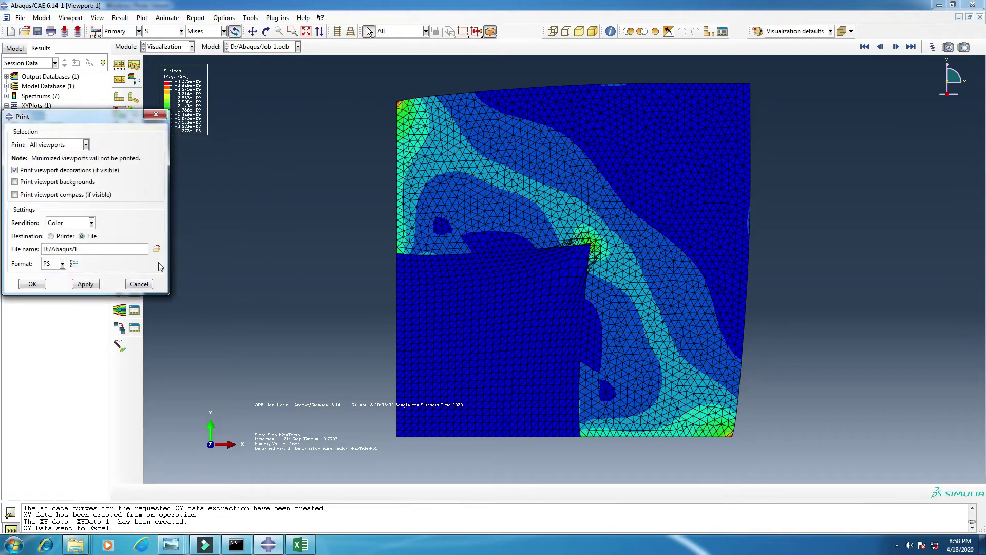
pyautogui.click(62, 264)
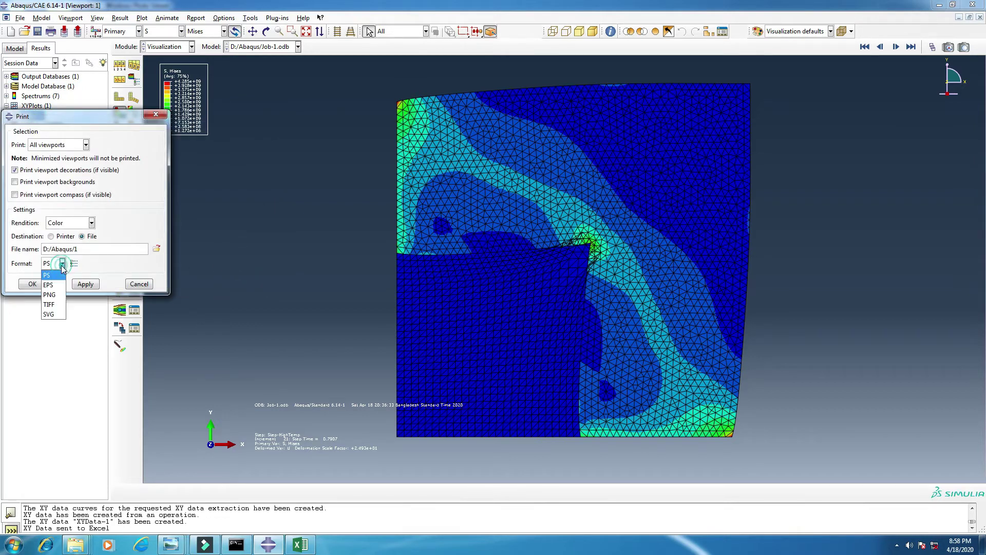
pyautogui.click(49, 294)
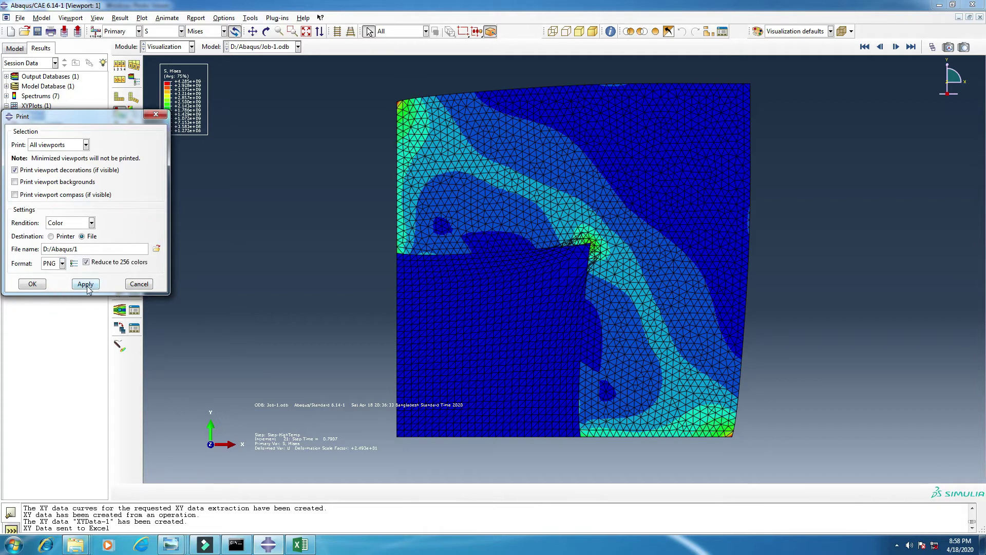
pyautogui.click(41, 286)
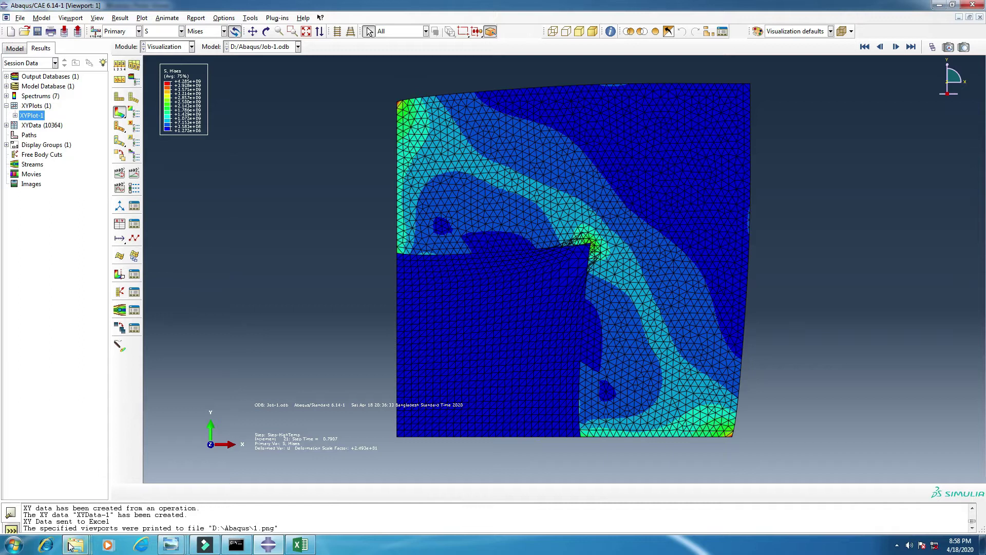
pyautogui.moveTo(76, 544)
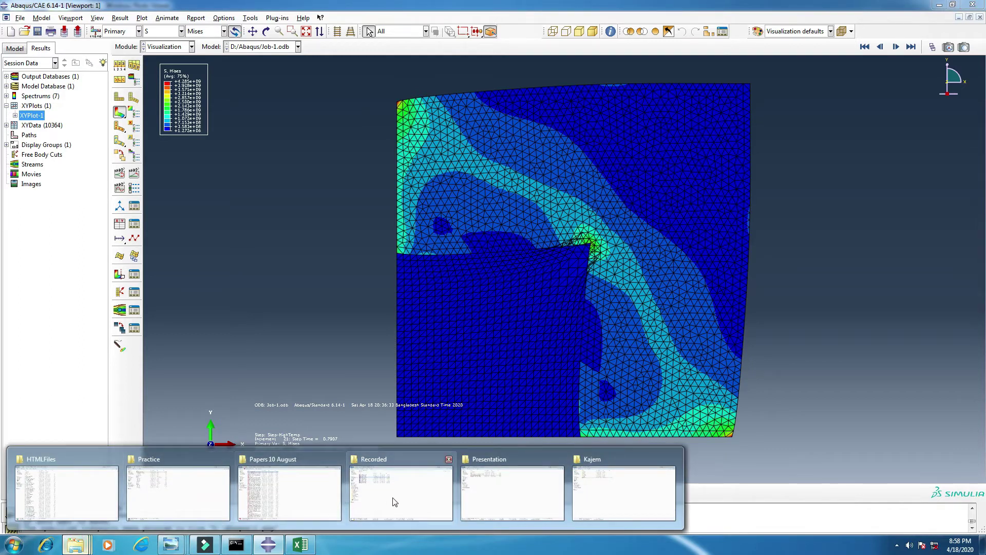
pyautogui.moveTo(604, 500)
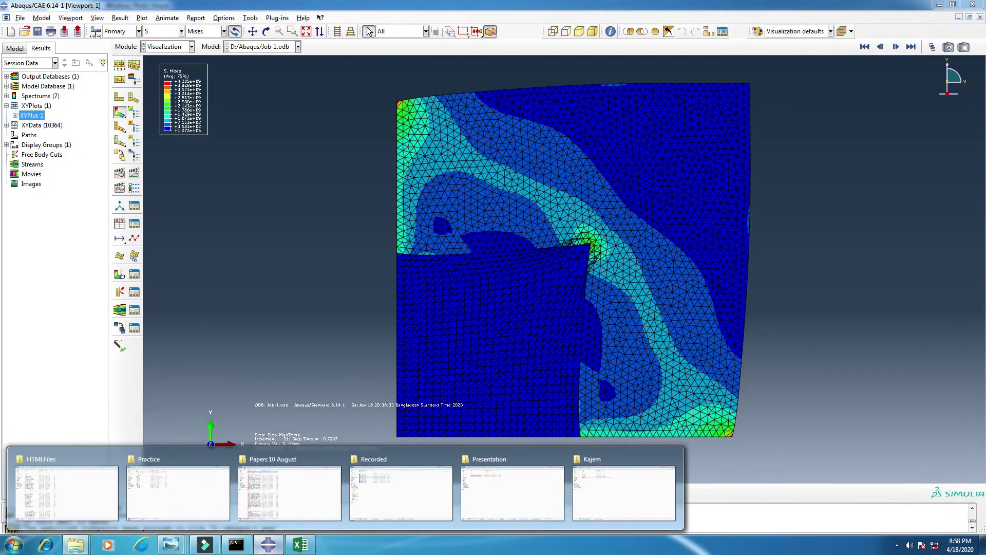
pyautogui.click(171, 543)
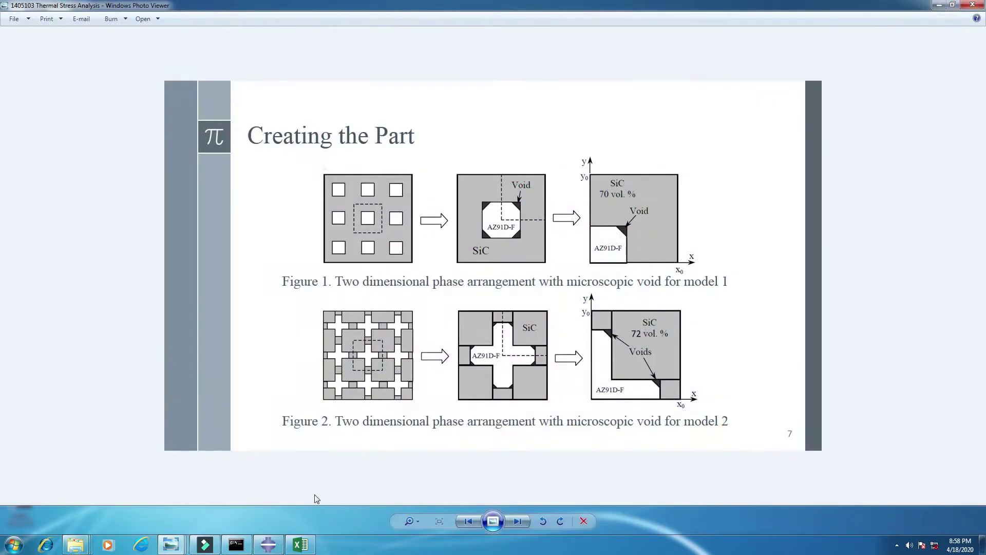
pyautogui.click(268, 543)
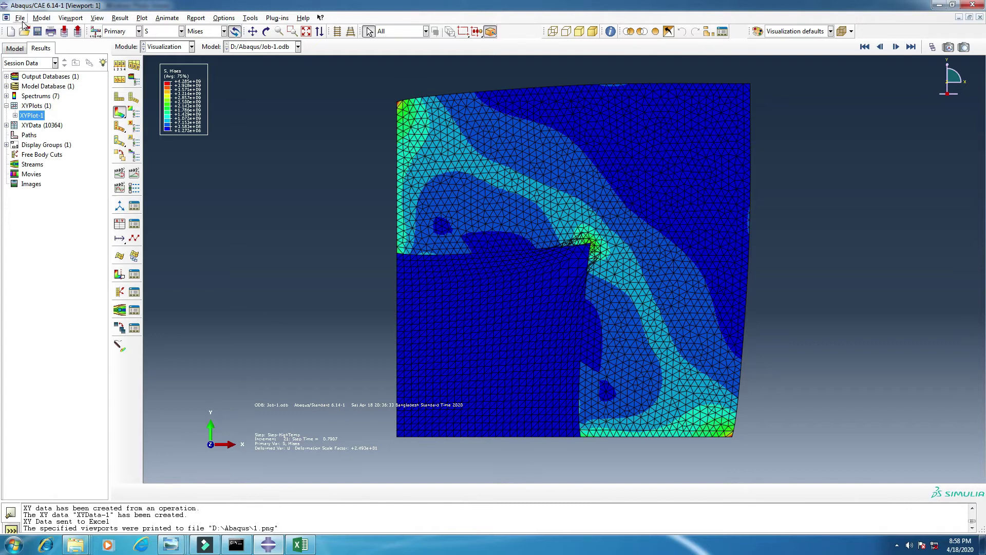
# Step: Reopen Print settings and browse Home and C:\ without changing the D:/Abaqus/1 PNG output
pyautogui.click(20, 17)
pyautogui.click(37, 191)
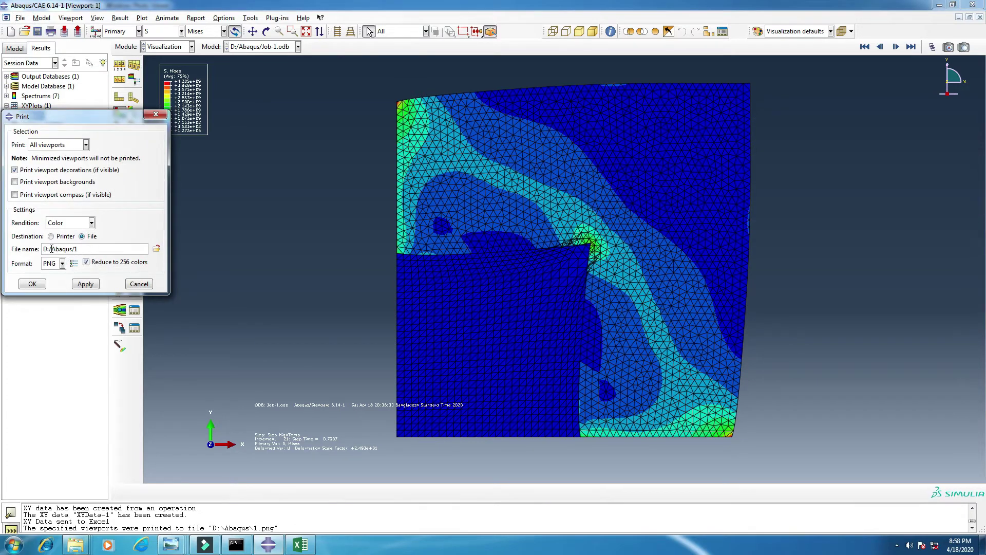
pyautogui.click(156, 249)
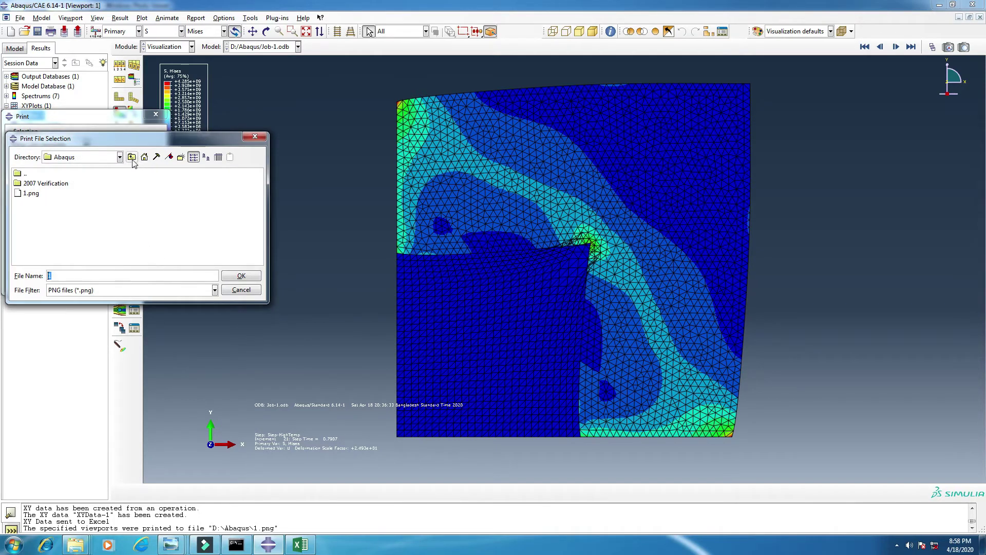
pyautogui.click(144, 158)
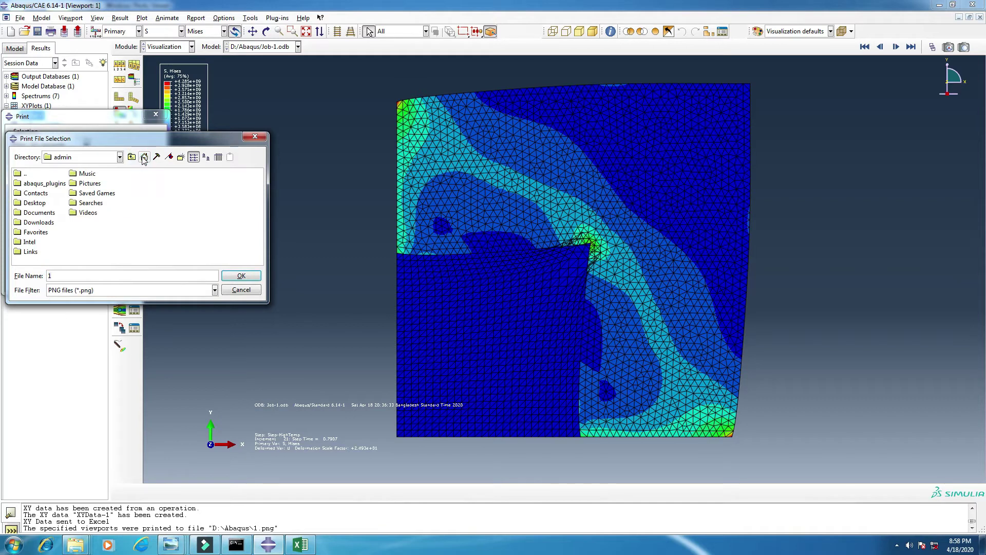
pyautogui.doubleClick(133, 159)
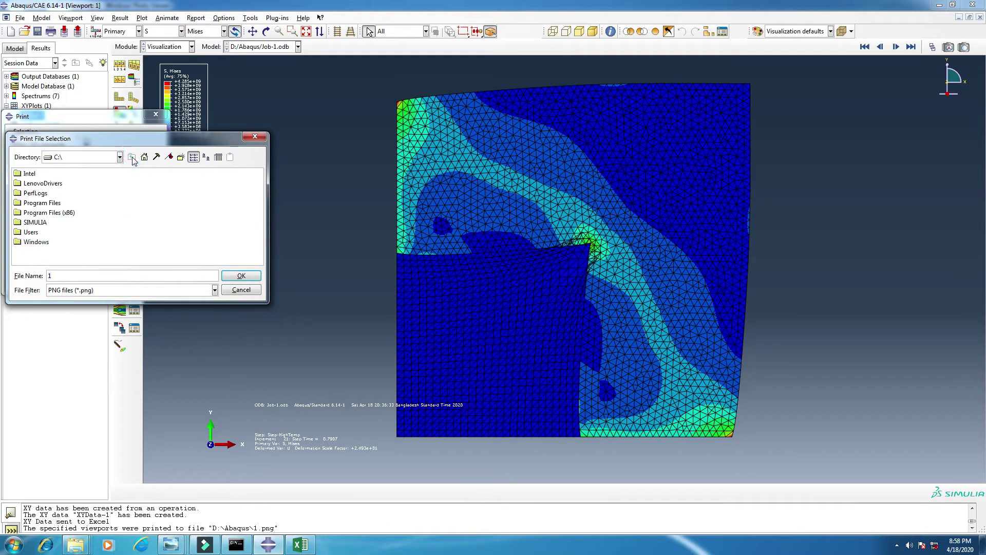
pyautogui.click(254, 136)
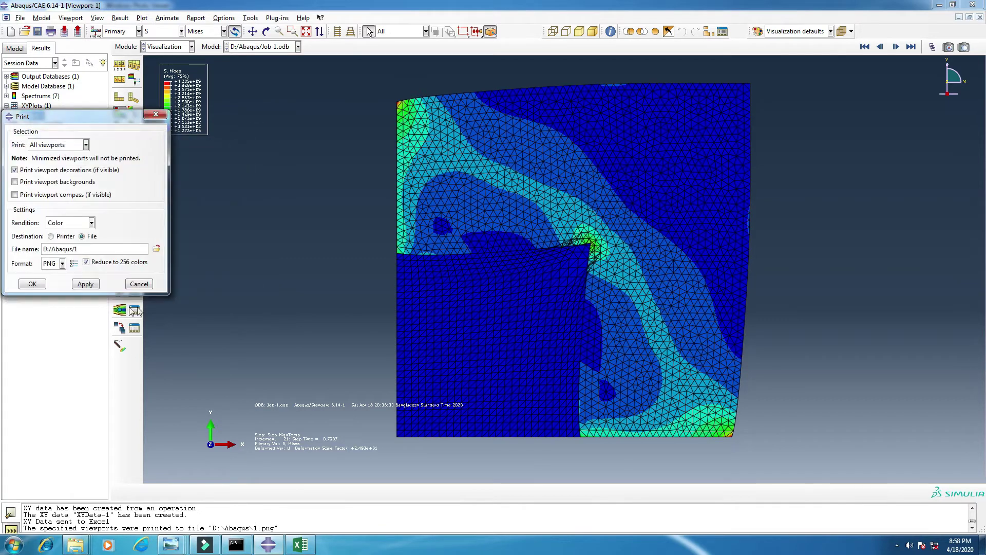
# Step: In Explorer, open D:\Abaqus and preview 1.png to confirm the stress contour image, then return to Abaqus
pyautogui.moveTo(75, 543)
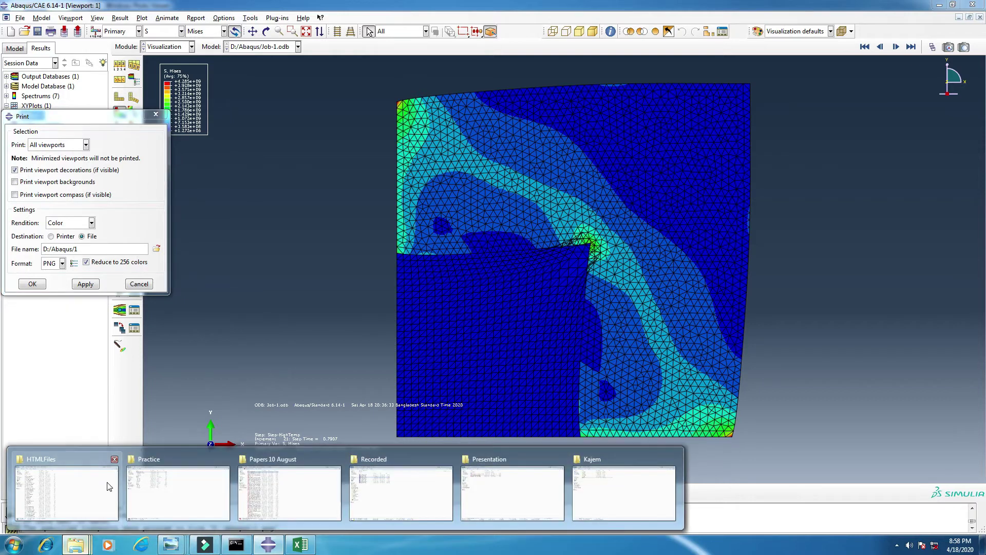
pyautogui.click(169, 487)
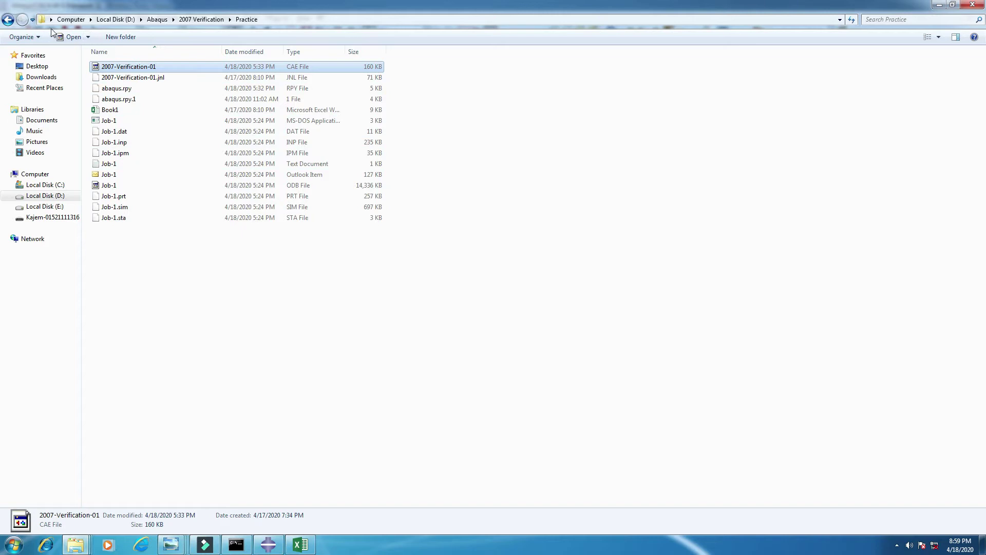
pyautogui.click(45, 195)
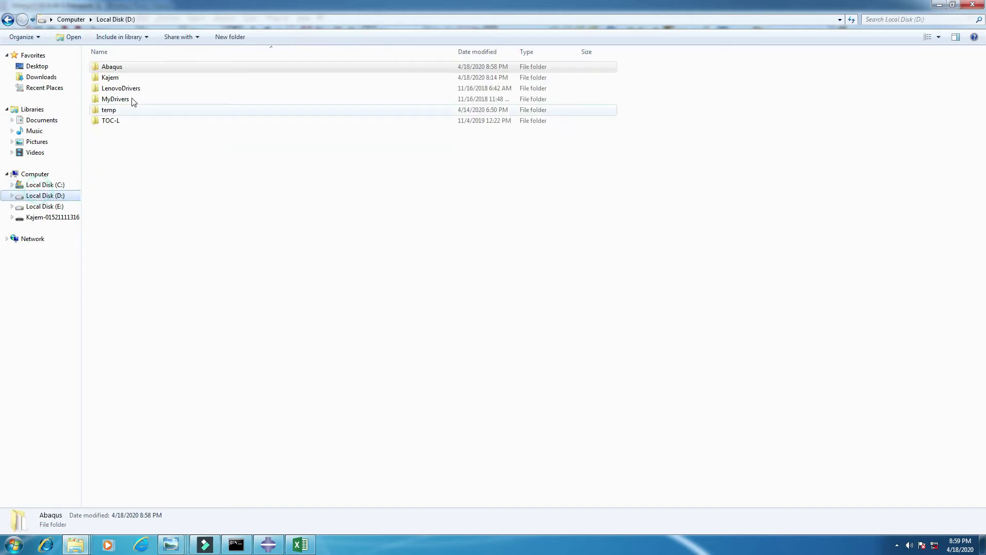
pyautogui.doubleClick(125, 66)
pyautogui.doubleClick(110, 79)
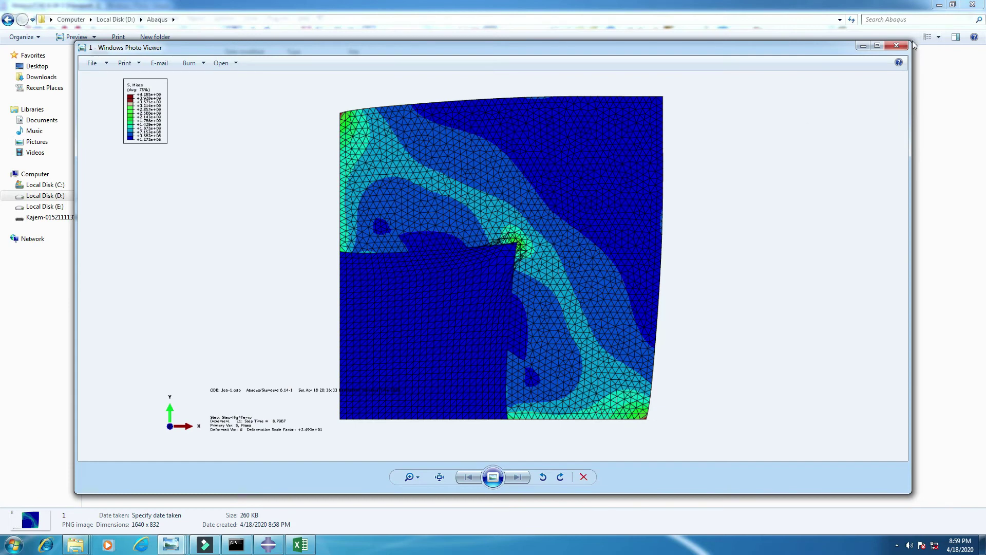
pyautogui.click(896, 45)
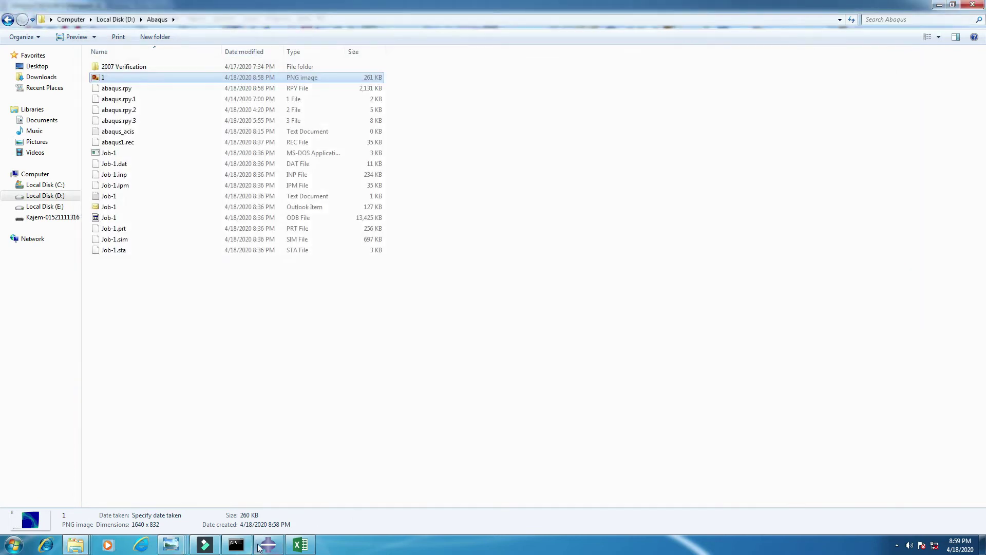
pyautogui.click(268, 544)
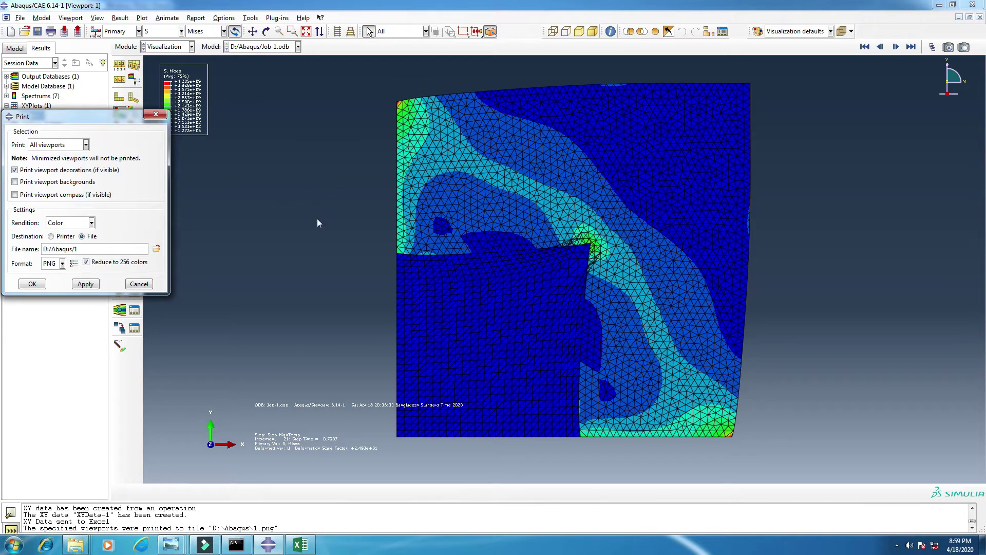
# Step: Tick Print viewport backgrounds, cancel printing, and briefly open then close Create XY Data
pyautogui.click(15, 183)
pyautogui.click(139, 284)
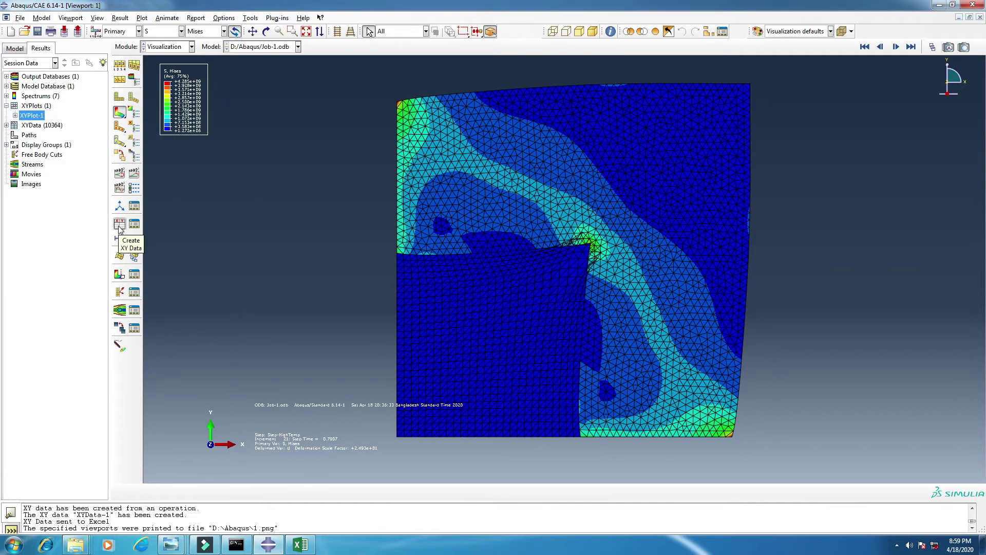
pyautogui.click(118, 226)
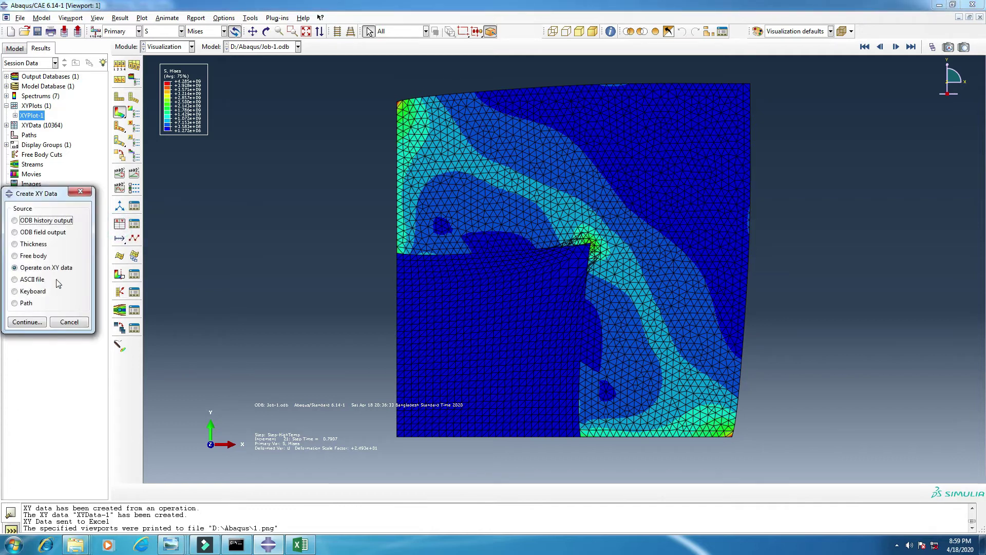
pyautogui.click(80, 193)
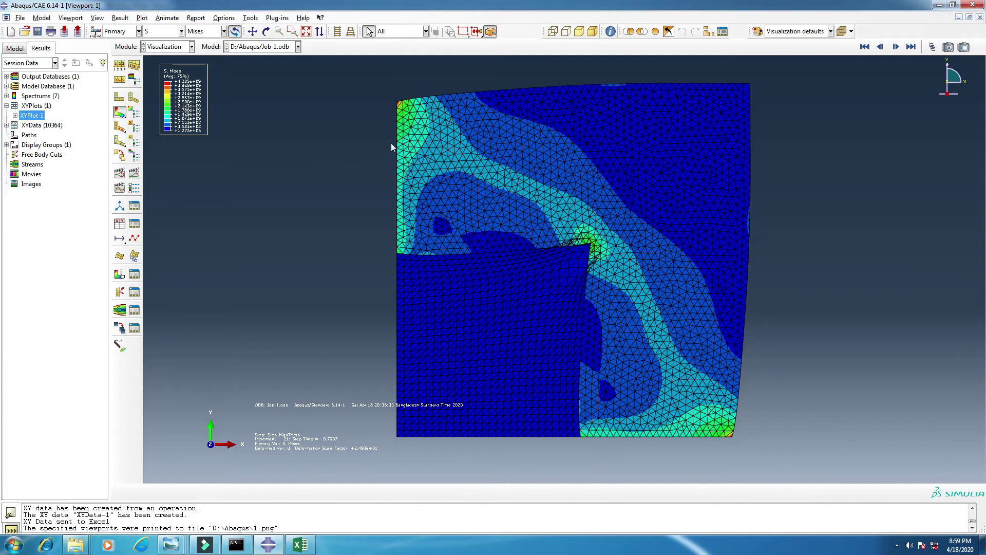
# Step: Switch the contour variable from Mises stress to U displacement magnitude
pyautogui.click(164, 32)
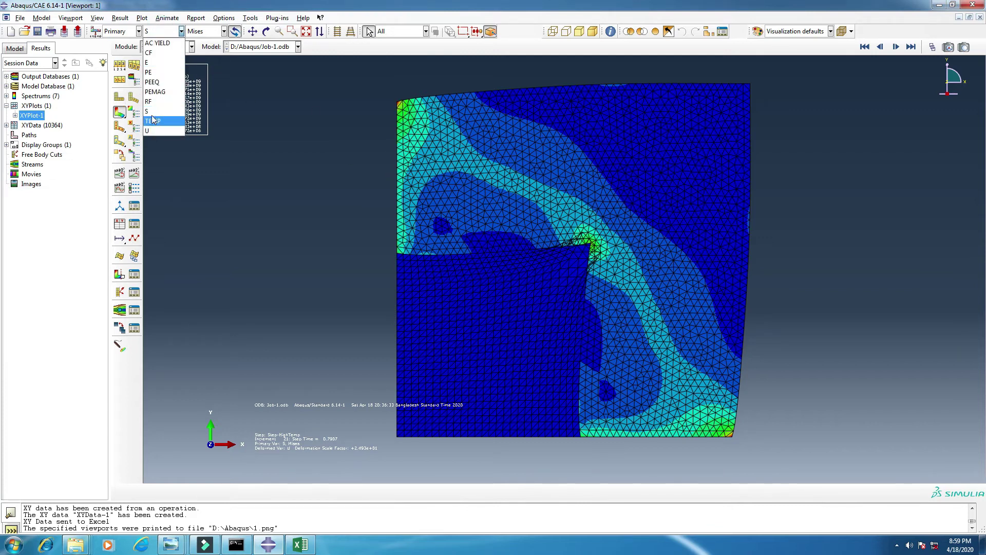
pyautogui.click(151, 130)
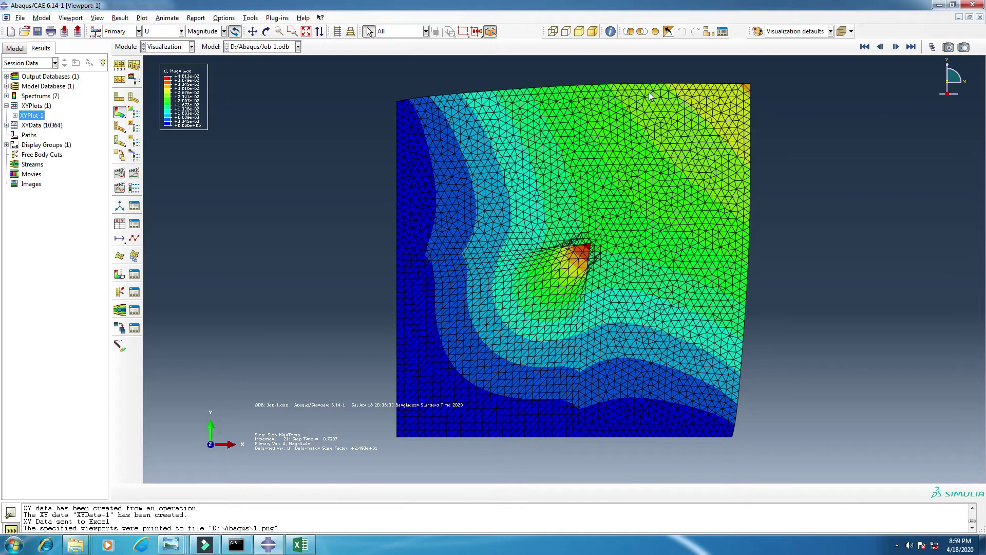
# Step: Try creating XY data from a path, then cancel because no path exists yet
pyautogui.click(121, 231)
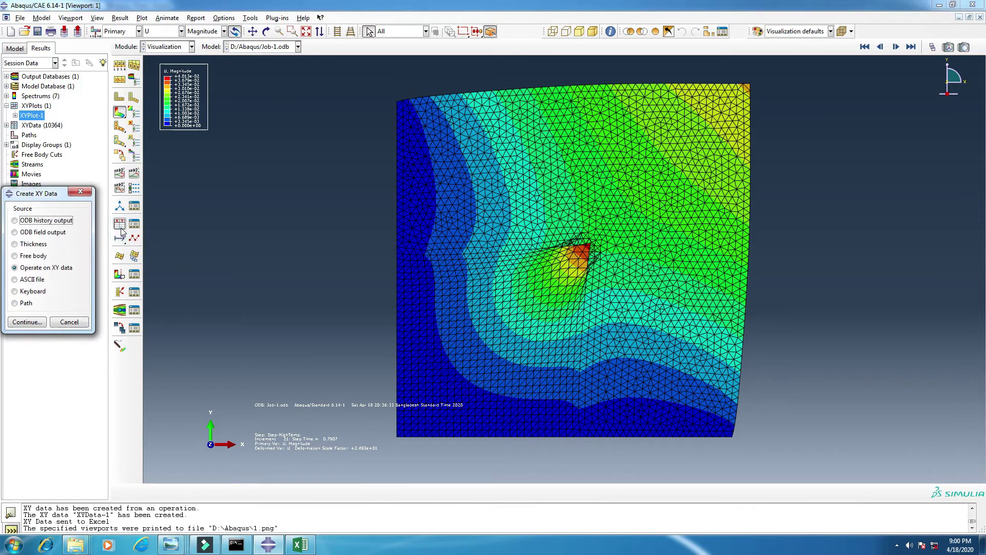
pyautogui.click(15, 303)
pyautogui.click(80, 192)
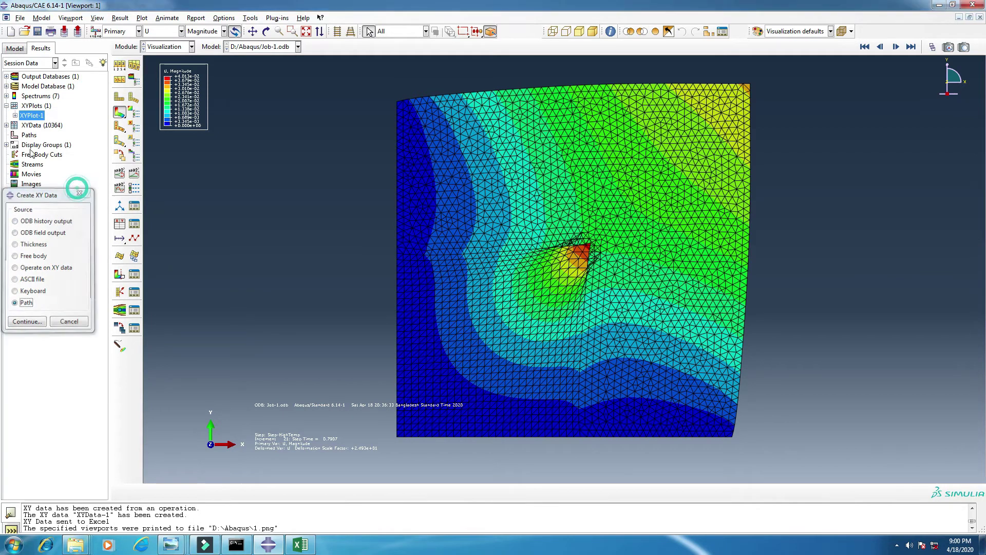
# Step: Define node-list Path-1 from the top-left to the top-right corner node (nodes 9 and 8)
pyautogui.doubleClick(25, 136)
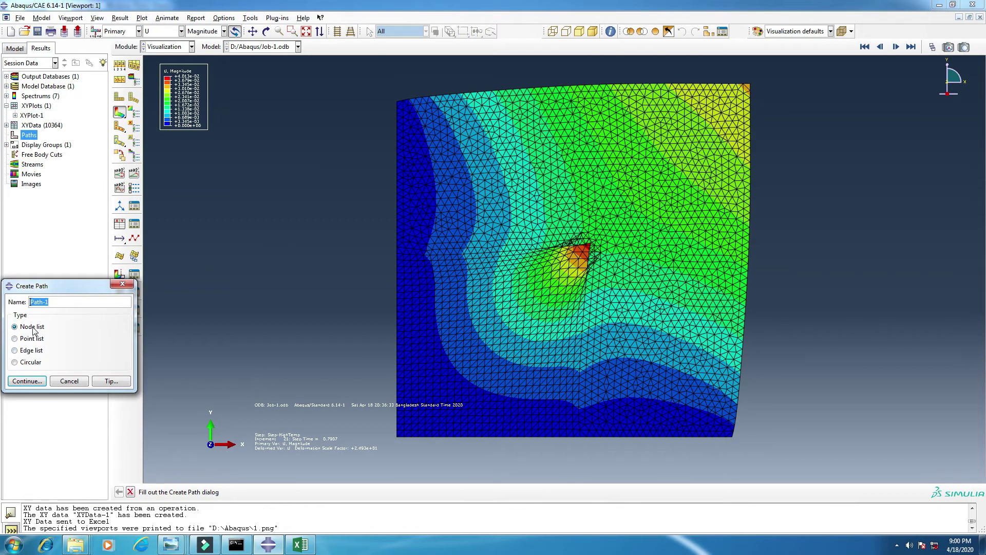
pyautogui.click(29, 381)
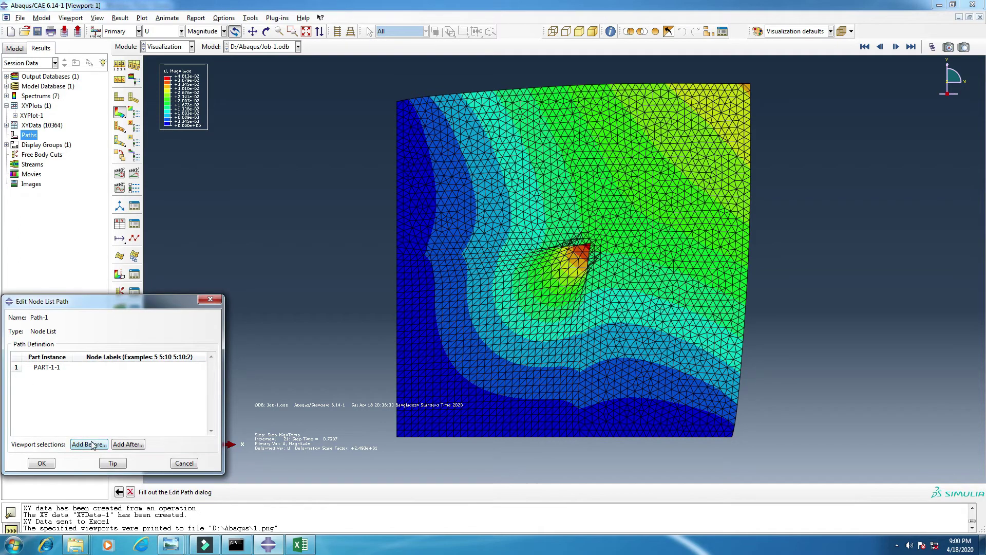
pyautogui.click(90, 444)
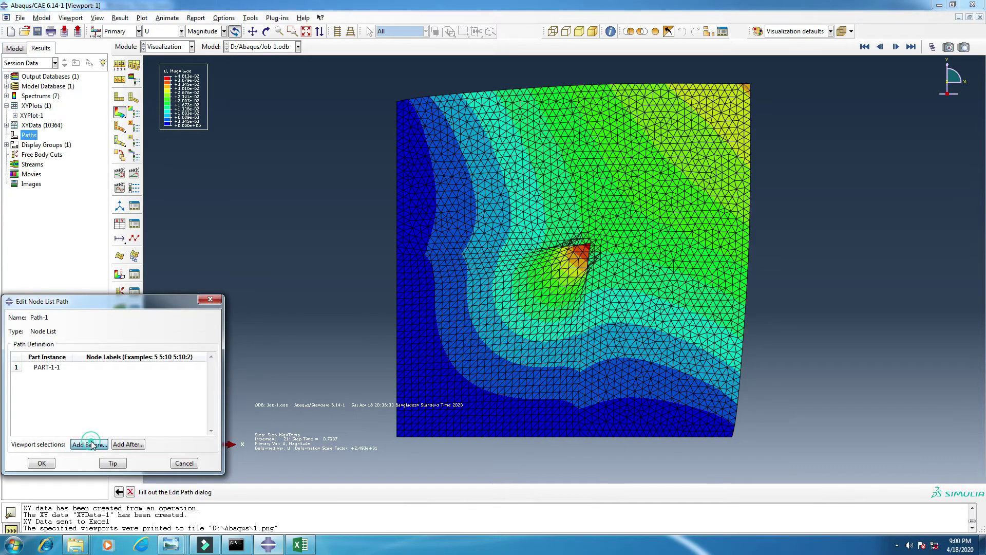
pyautogui.click(399, 102)
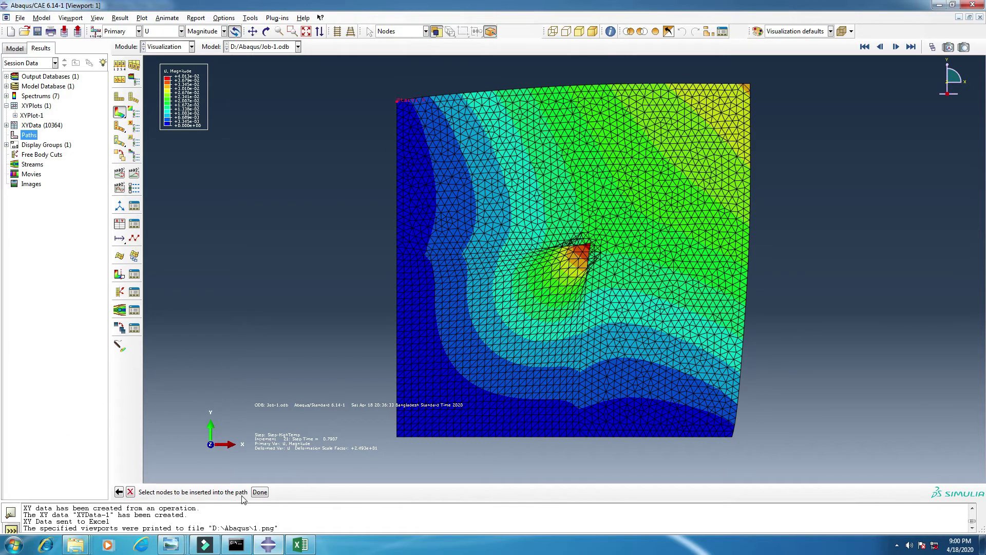
pyautogui.click(750, 84)
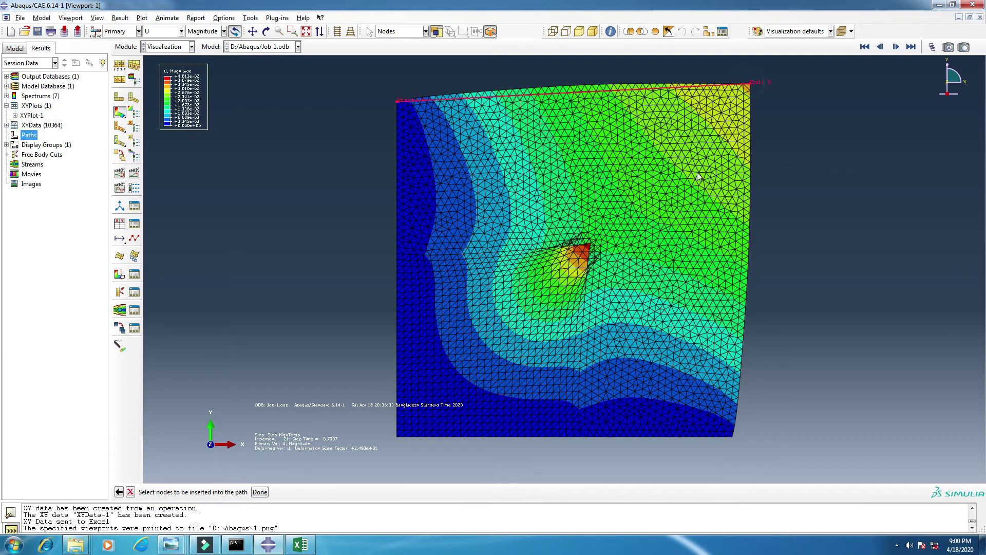
pyautogui.click(259, 492)
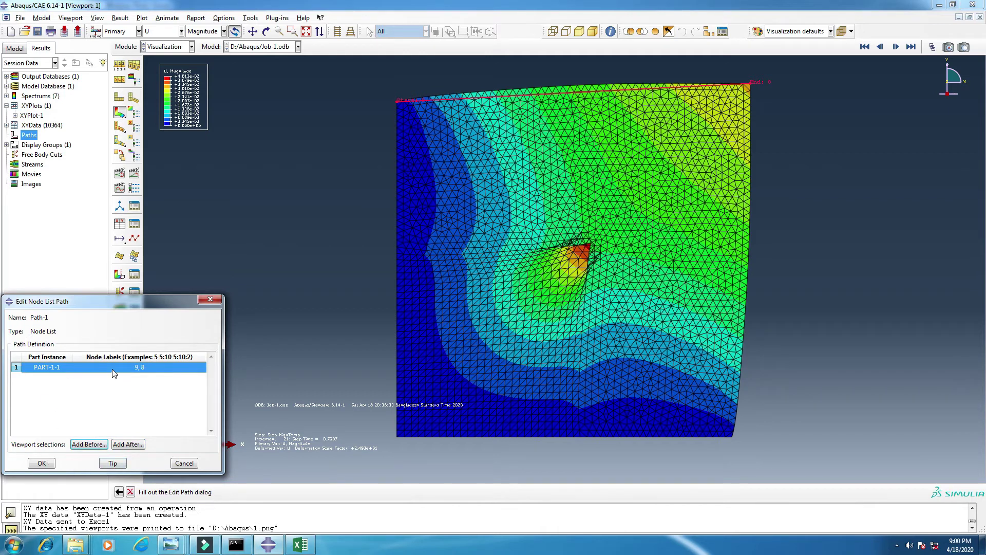
pyautogui.click(41, 464)
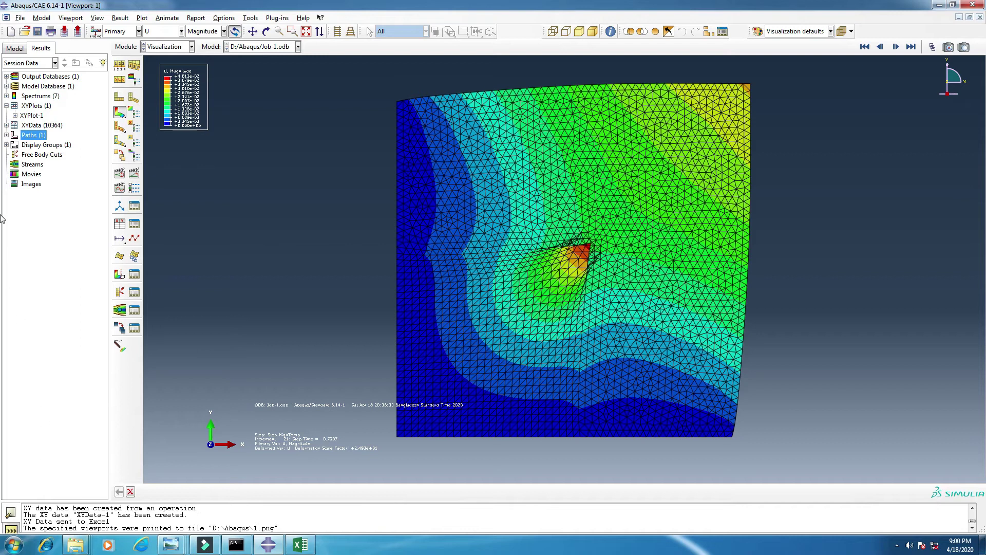
# Step: Set up XY data extraction along Path-1 with intersections included and U Magnitude output
pyautogui.click(9, 137)
pyautogui.click(6, 135)
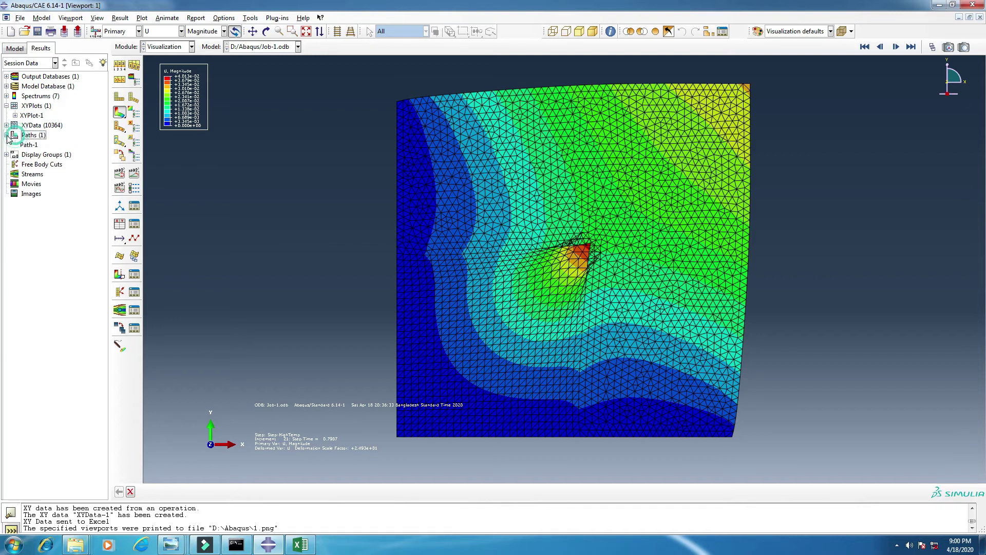
pyautogui.click(28, 145)
pyautogui.click(119, 224)
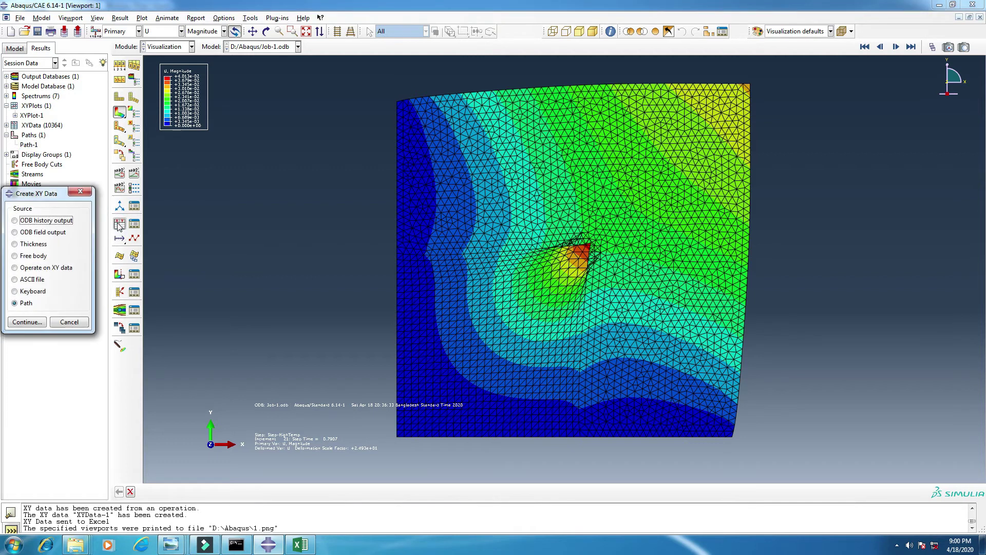
pyautogui.click(26, 322)
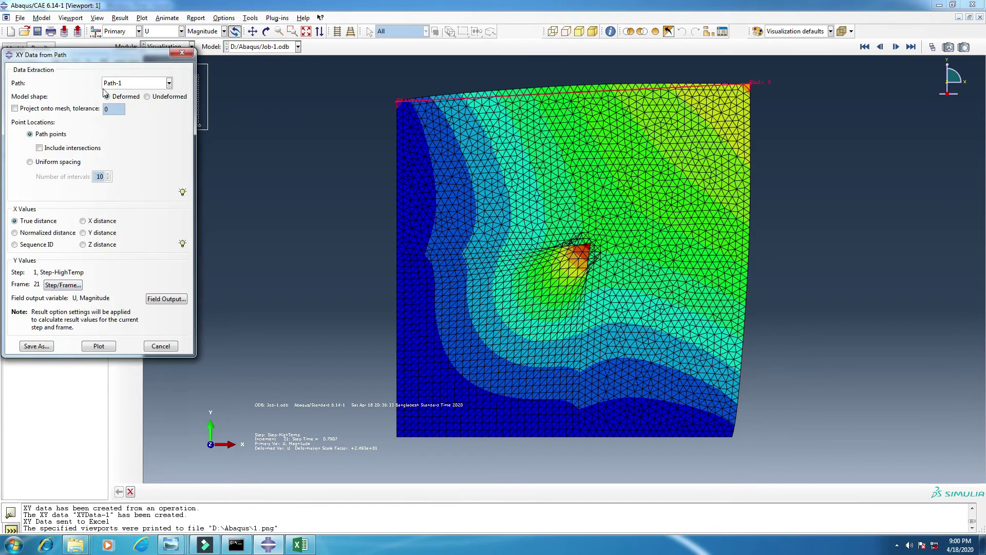
pyautogui.click(135, 83)
pyautogui.click(131, 92)
pyautogui.click(39, 149)
pyautogui.click(155, 300)
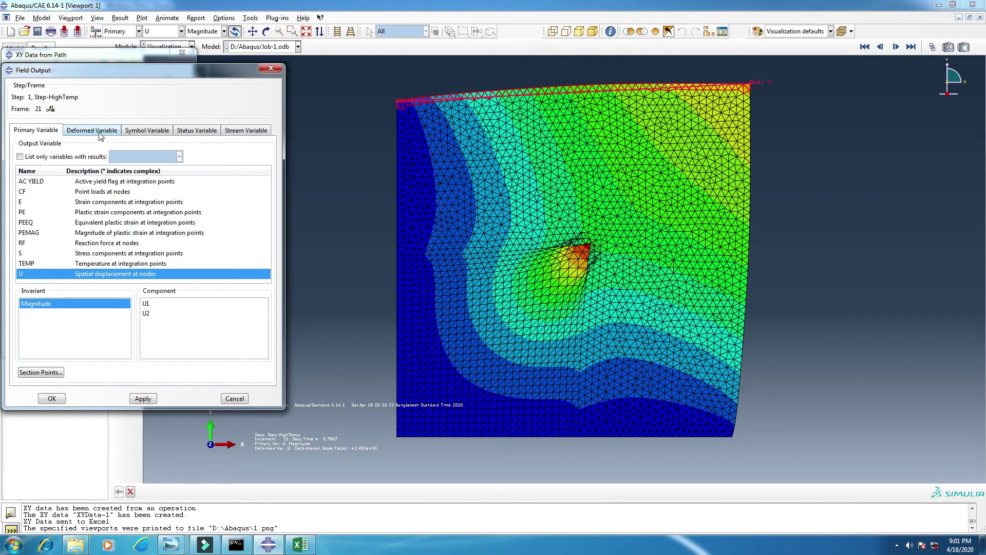
pyautogui.click(272, 69)
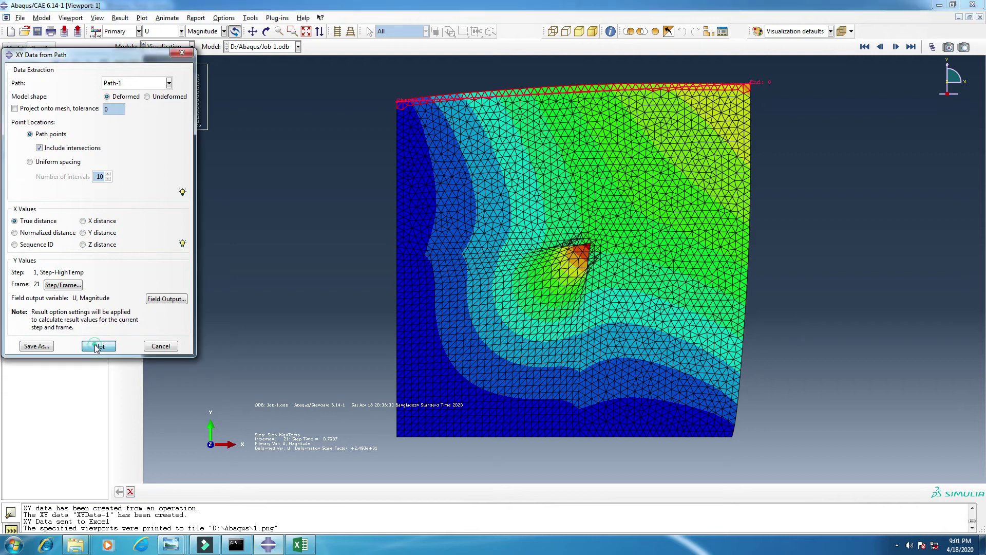
# Step: Plot U Magnitude against true distance along Path-1 and save the curve as XYData-2
pyautogui.click(97, 346)
pyautogui.moveTo(118, 55); pyautogui.dragTo(12, 80)
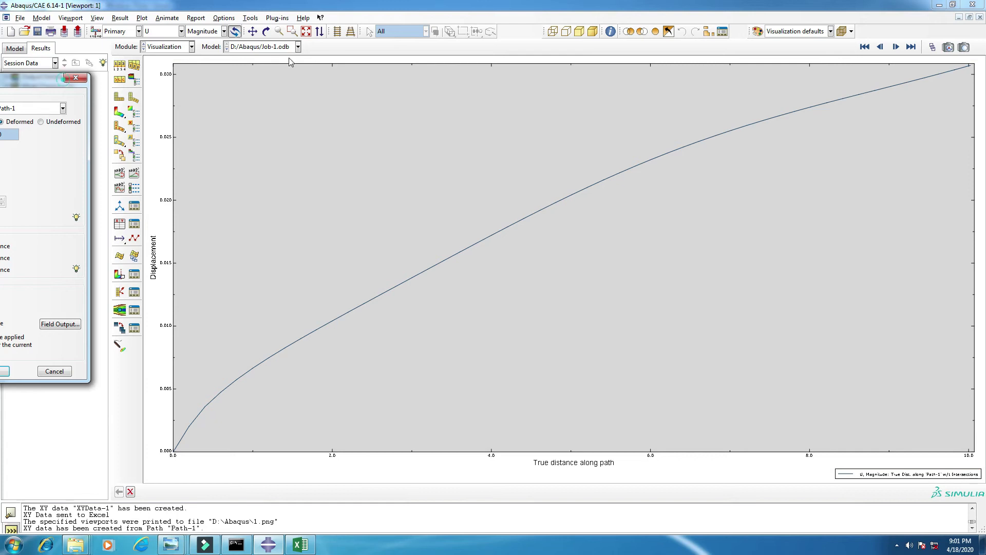
pyautogui.moveTo(38, 81); pyautogui.dragTo(580, 104)
pyautogui.click(475, 396)
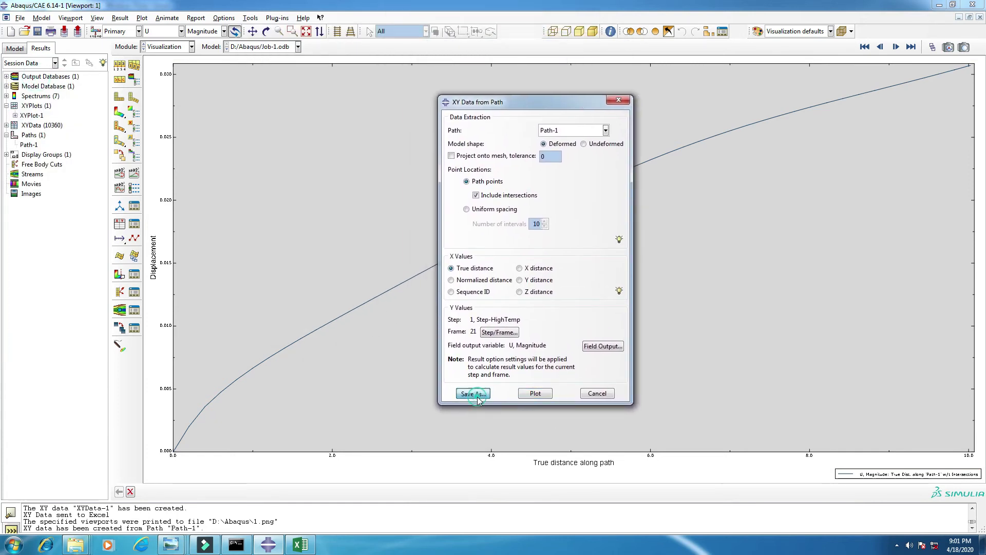
pyautogui.click(503, 285)
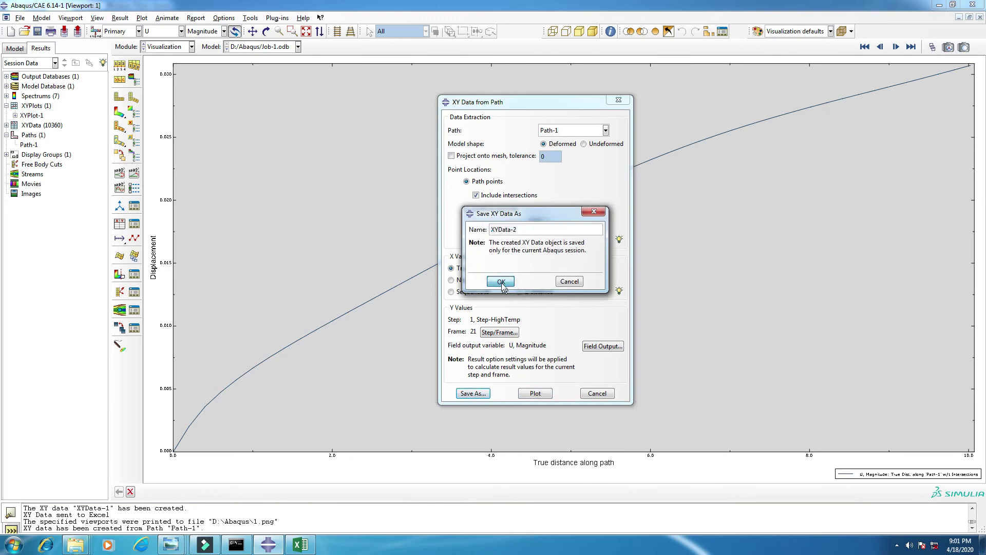
pyautogui.click(503, 282)
pyautogui.click(596, 394)
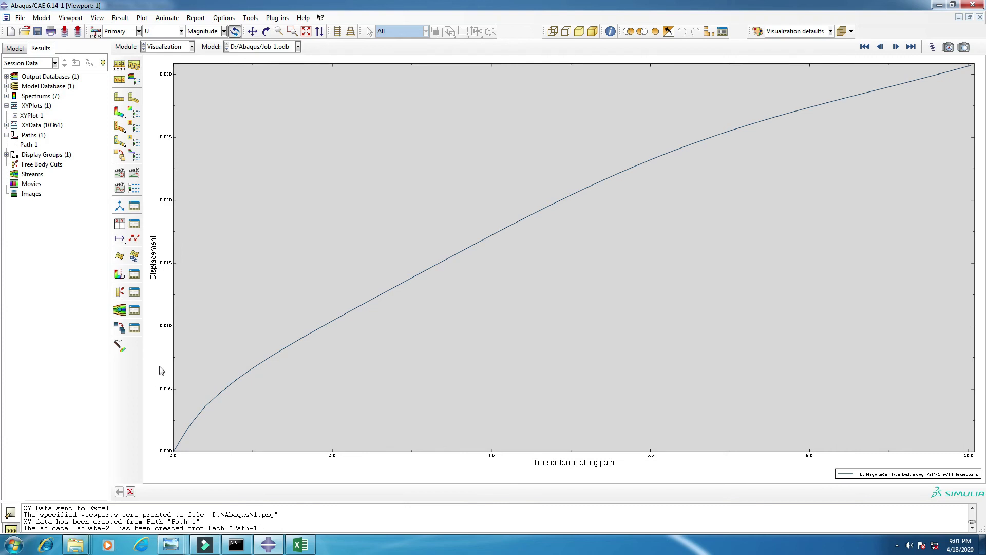
# Step: Show the U Magnitude contour on the deformed plate again, dismissing a new XY data dialog
pyautogui.click(119, 112)
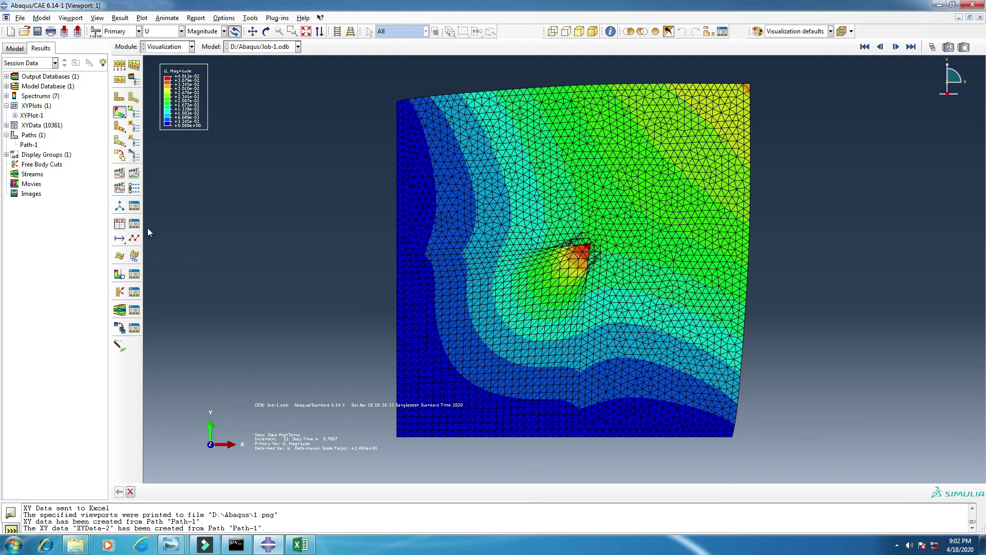
pyautogui.click(119, 224)
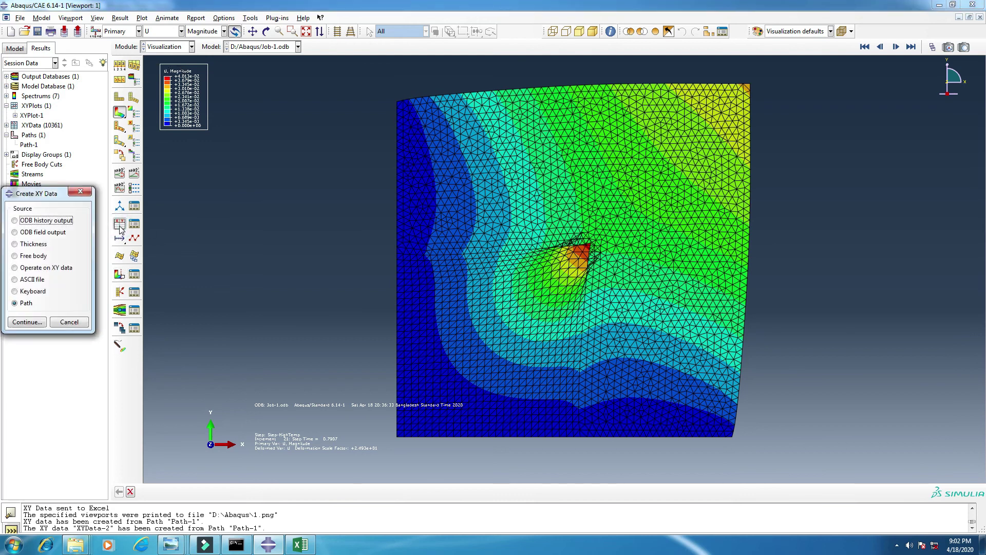
pyautogui.click(80, 192)
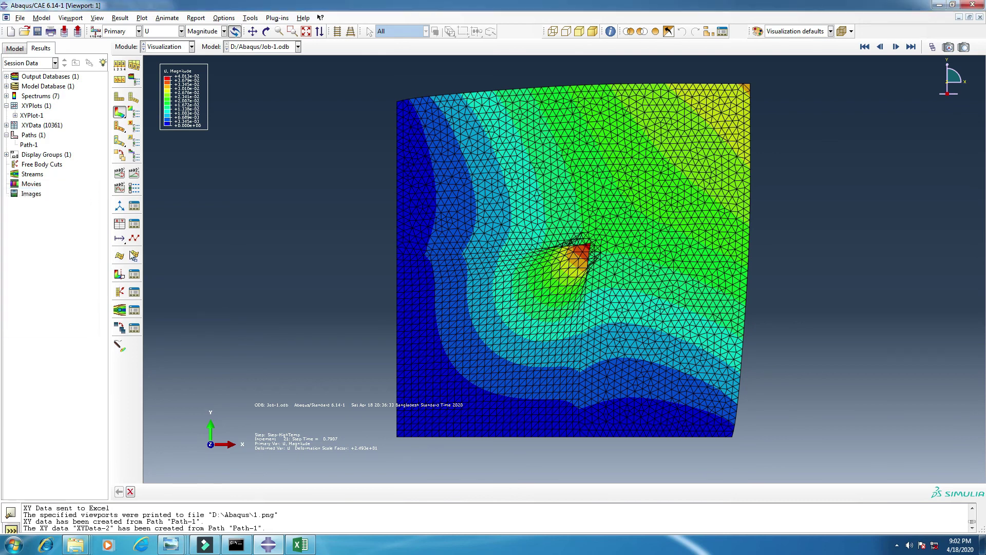